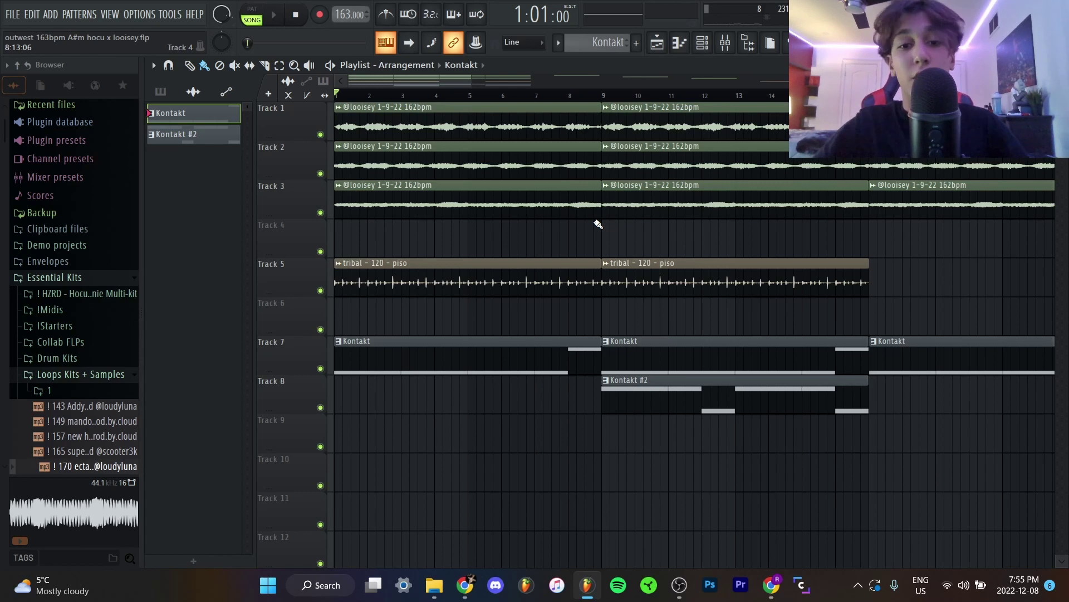
Isolate tracks 1 to 3 in the playlist and check the sample settings of the loop clip they hold
scroll(300, 178, "up", 3)
right_click(322, 134)
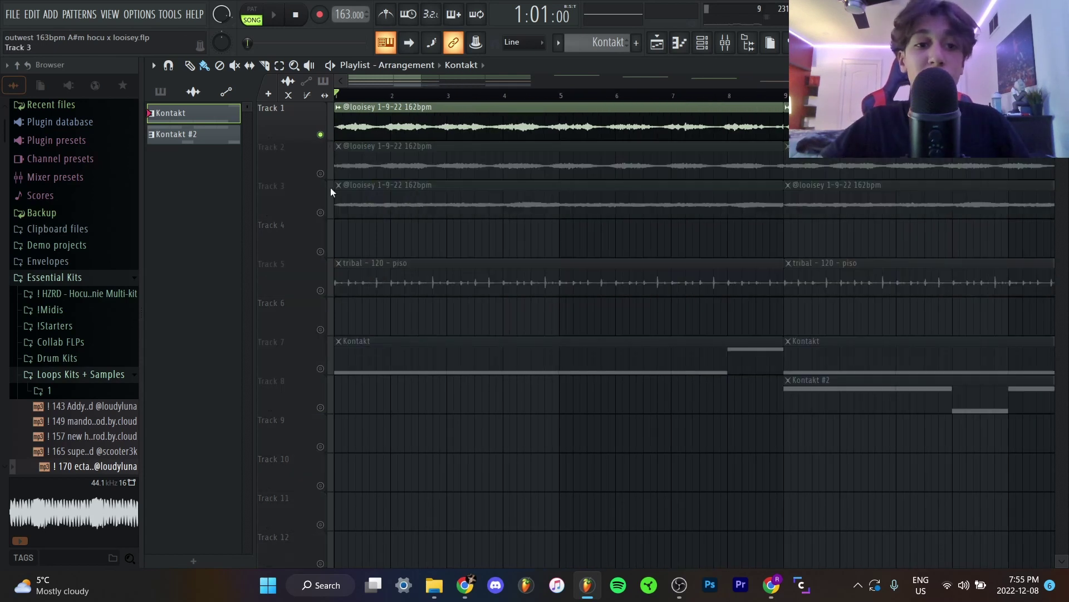
left_click(320, 173)
left_click(321, 212)
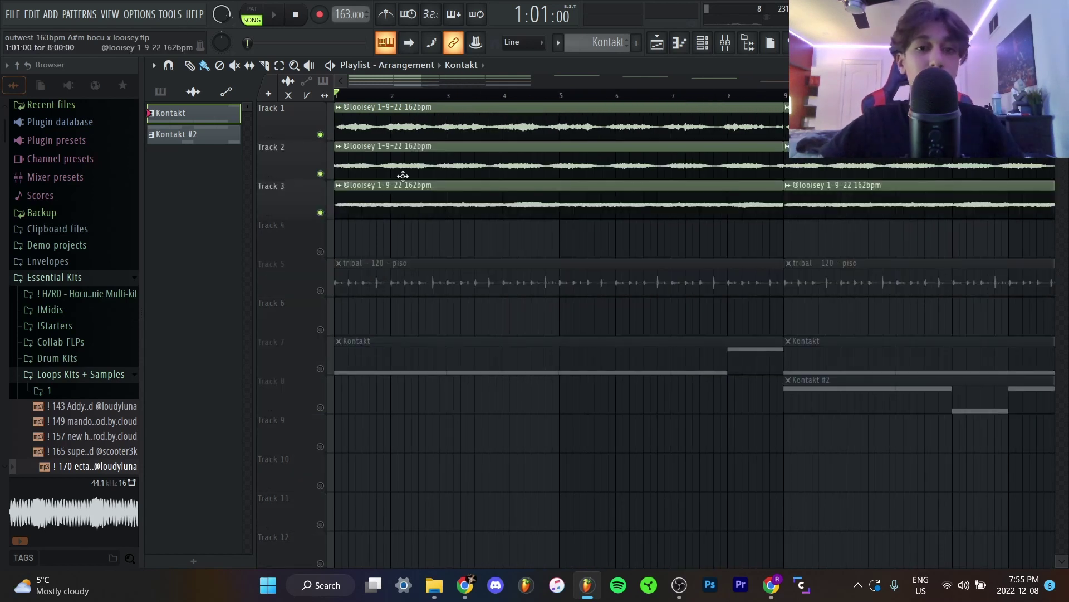
double_click(401, 177)
left_click(642, 224)
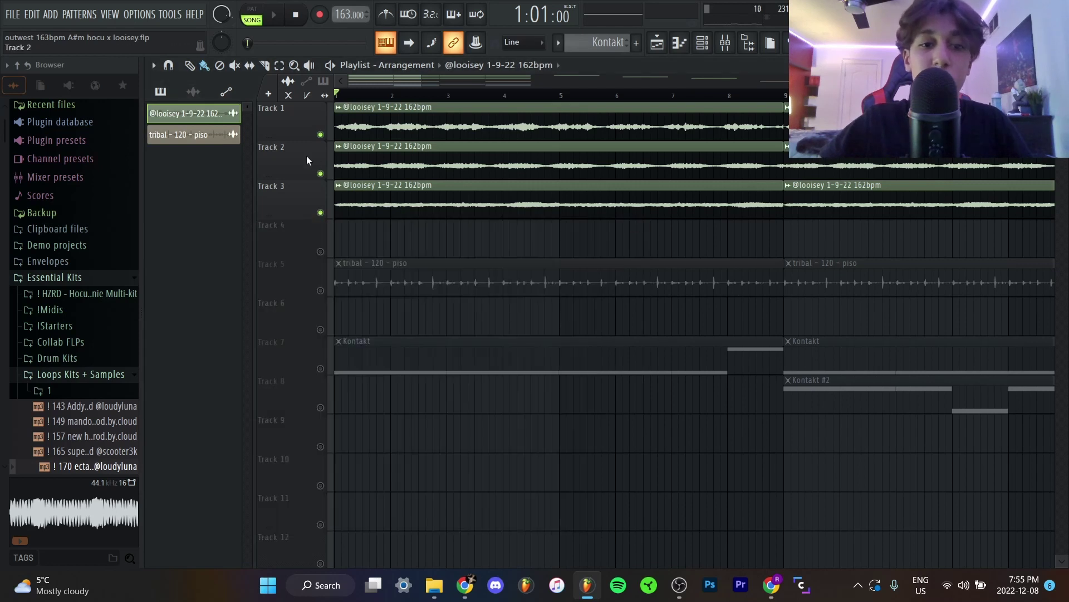
Play the three isolated loop tracks from the start, stop playback and re-enable all other tracks
left_click(277, 19)
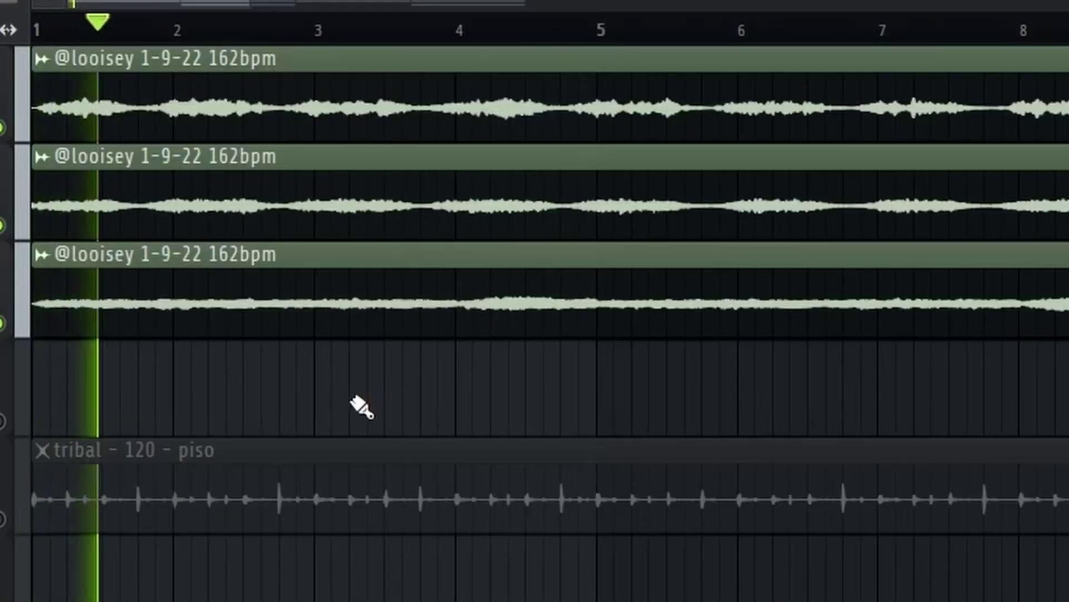
scroll(415, 250, "down", 3)
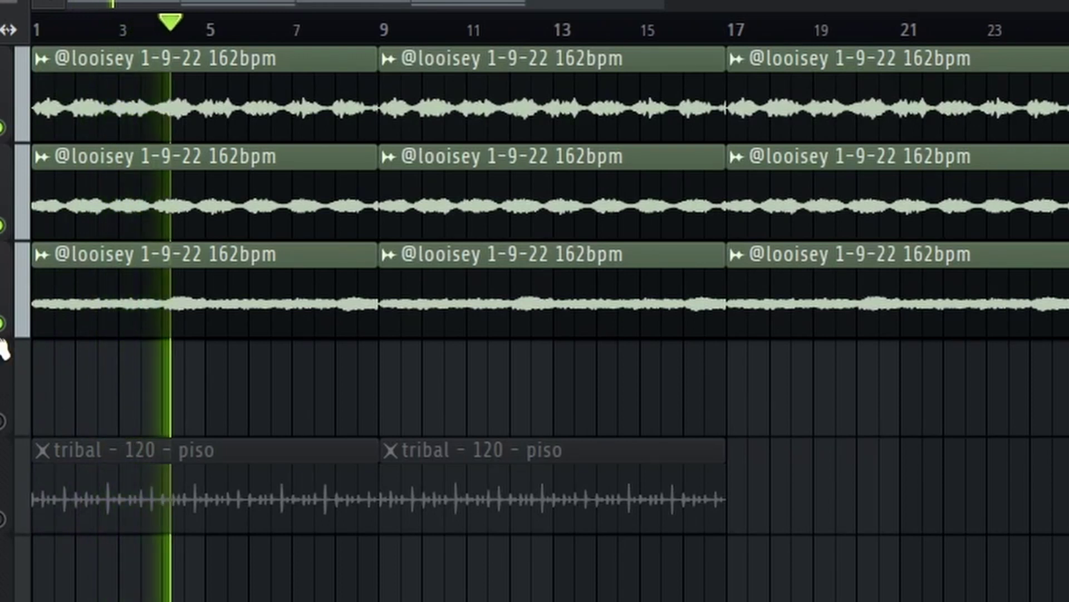
right_click(2, 323)
key("space")
right_click(320, 213)
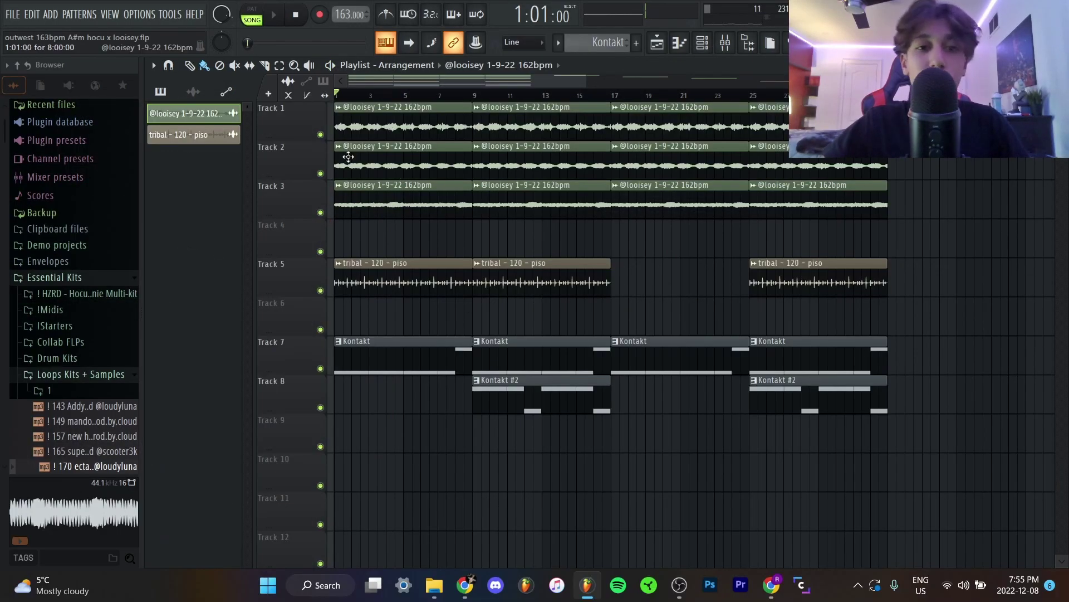
Examine the pitch and time-stretching settings of the loop's audio clip on track 1
scroll(415, 117, "up", 5)
double_click(415, 111)
left_click(473, 300)
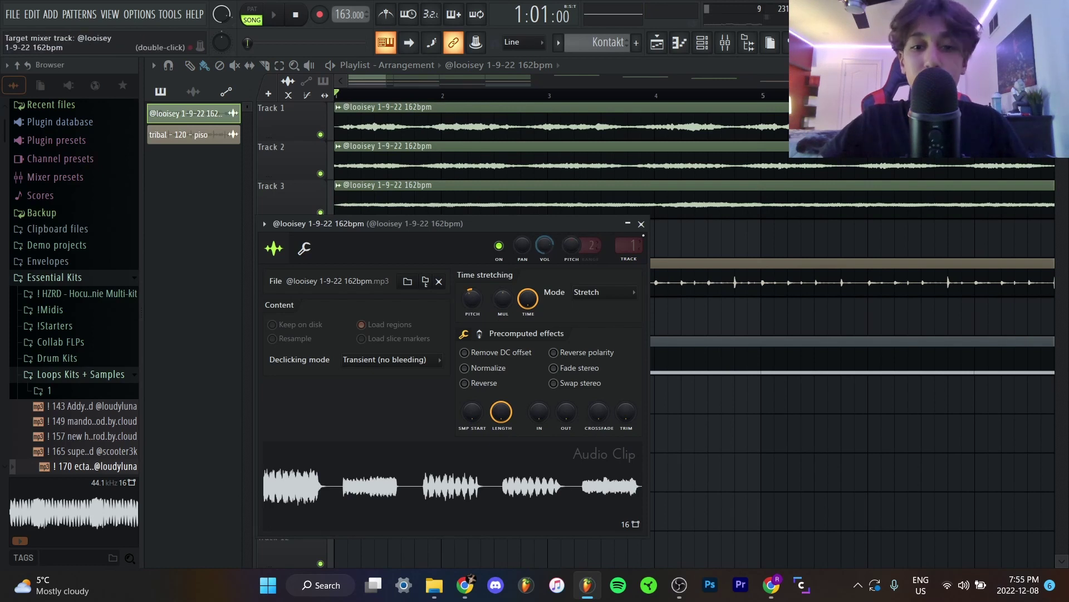
left_click(641, 224)
Examine the Fruity Reeverb 2 and Fruity parametric EQ 2 settings on the loop's mixer track, and return to the playlist
left_click(726, 42)
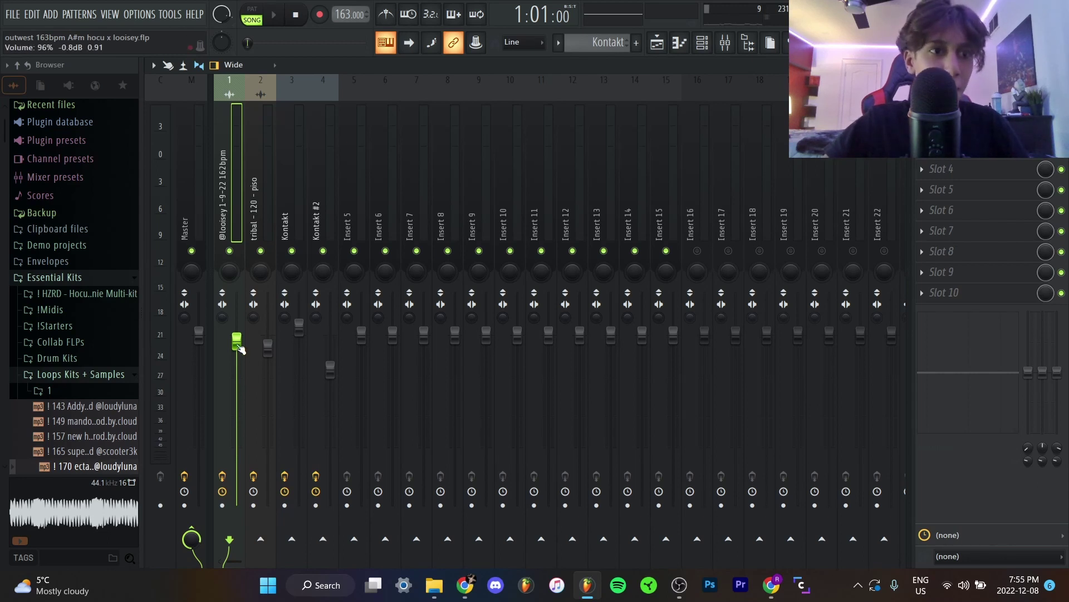
left_click(953, 107)
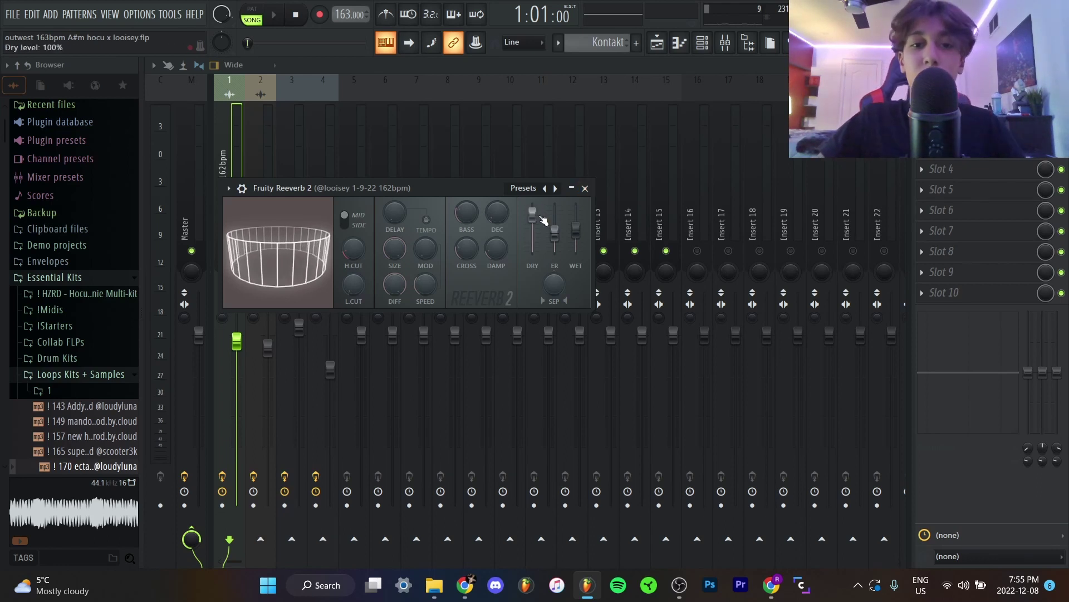
left_click(585, 189)
left_click(952, 128)
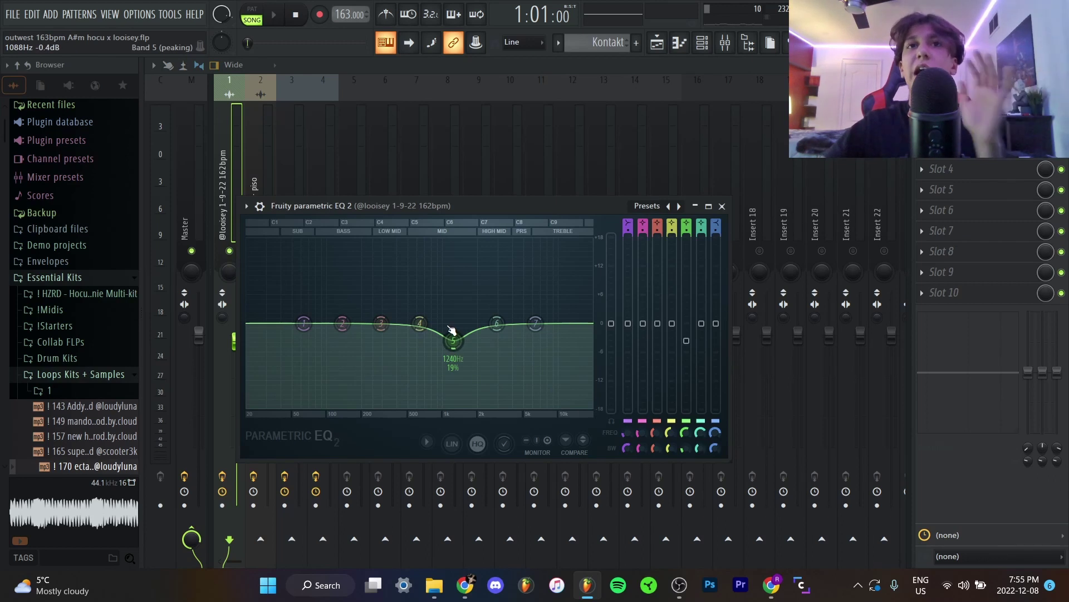
left_click(722, 207)
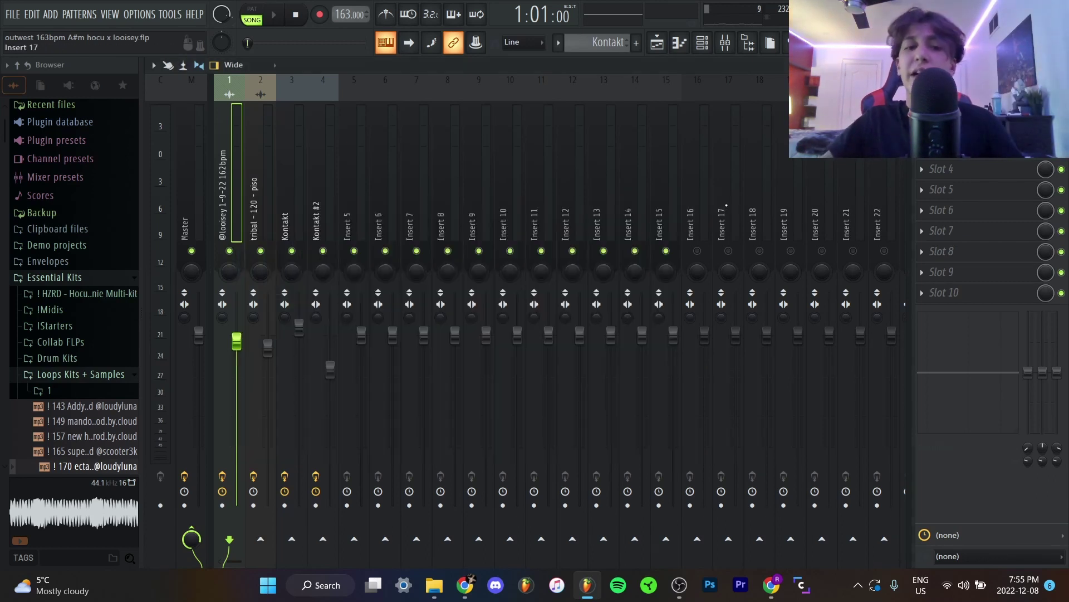
left_click(1061, 65)
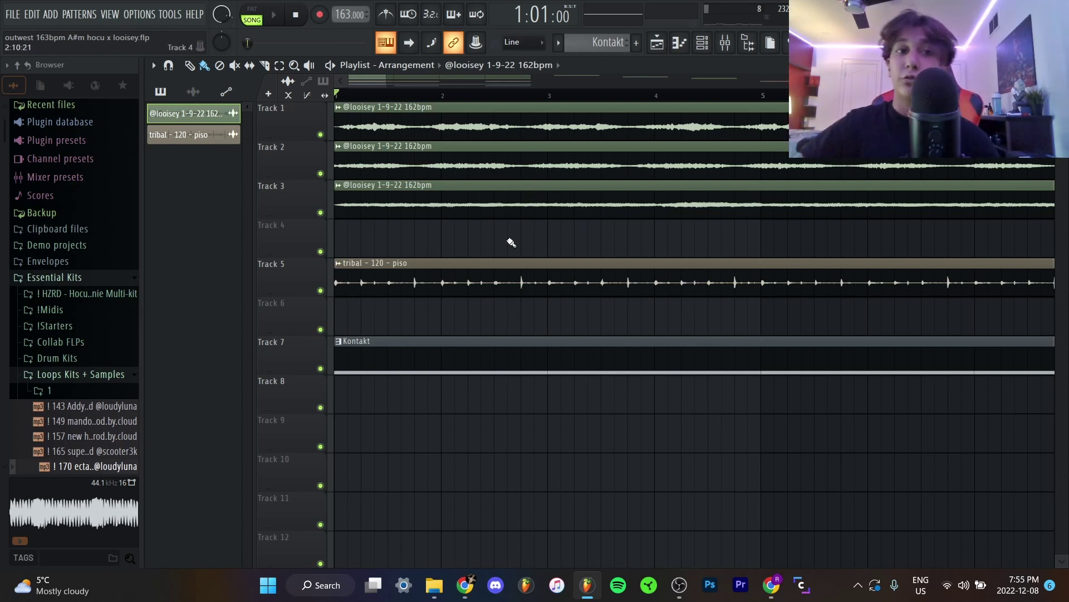
Play the tribal percussion on track 5 by itself, and play the arrangement with all tracks enabled
right_click(321, 291)
left_click(267, 18)
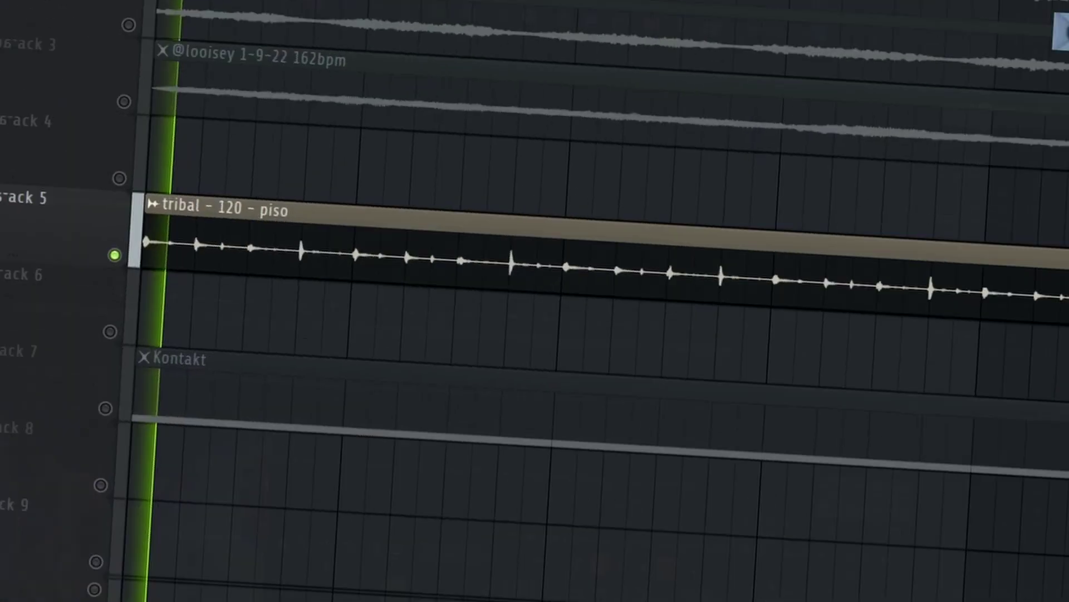
scroll(296, 208, "down", 2, "ctrl")
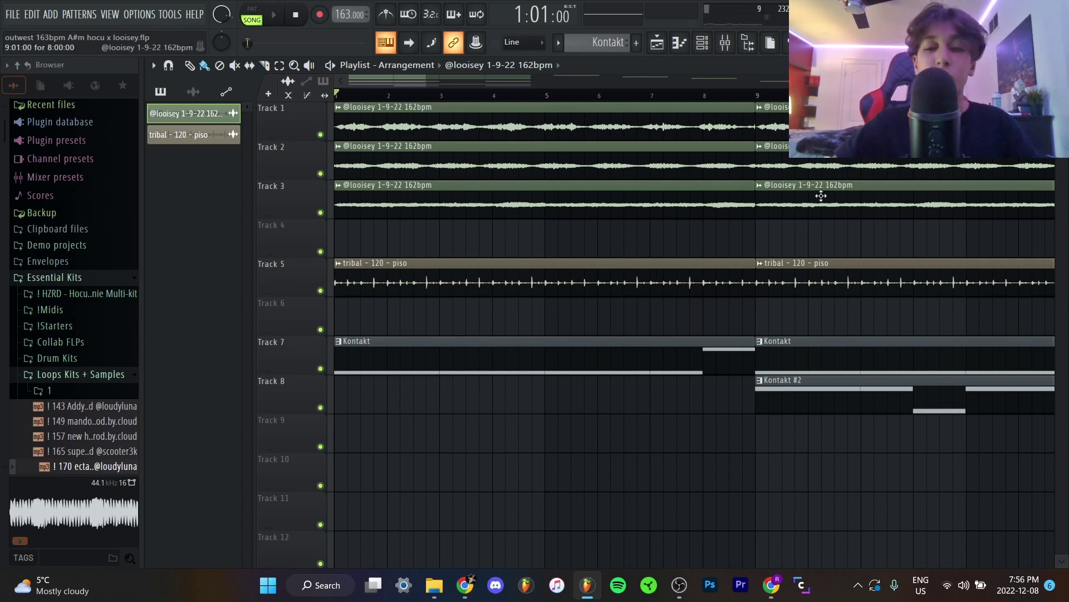
key("space")
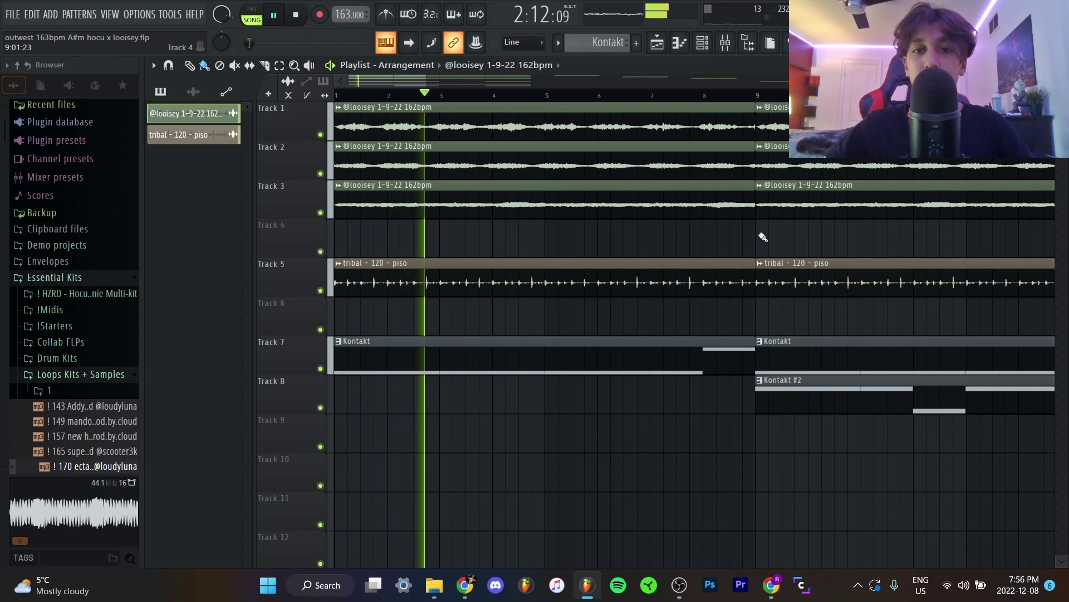
key("space")
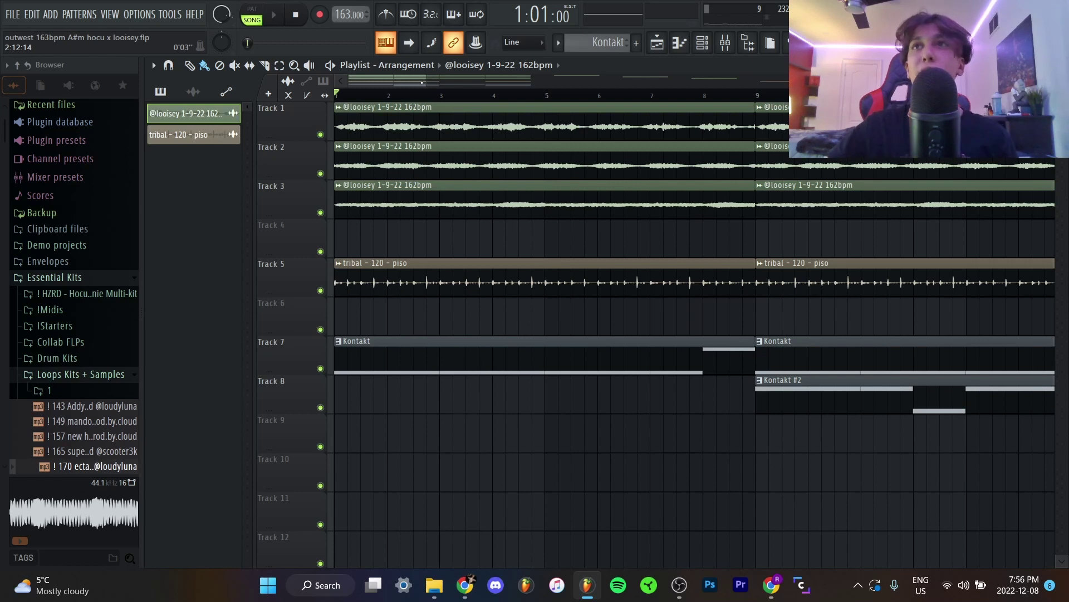
Examine the audio clip settings of the tribal - 120 - piso channel, including its pitch and time stretching
left_click(702, 42)
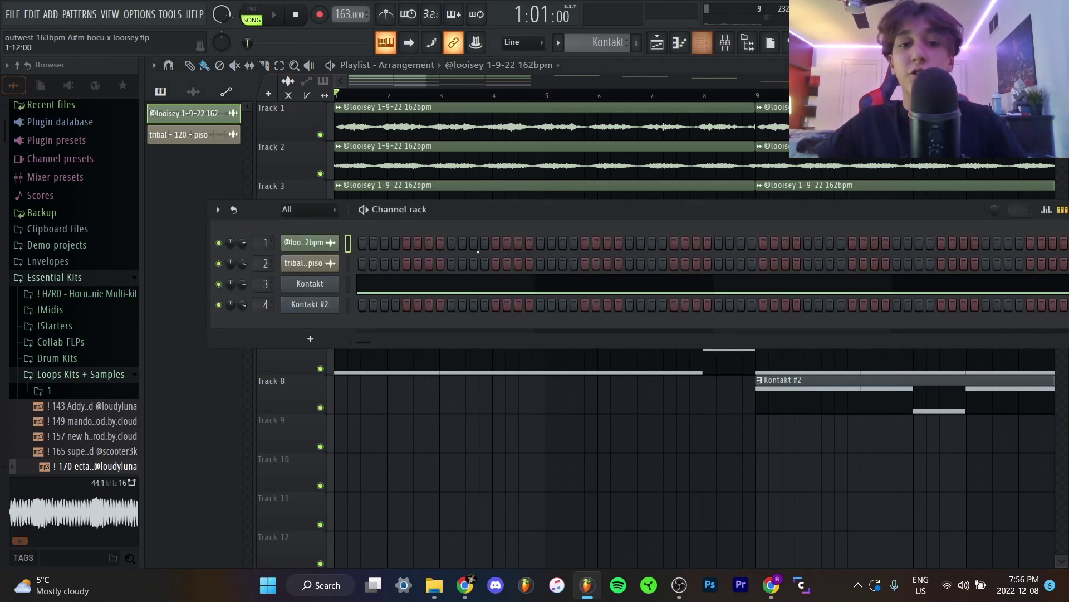
left_click(305, 262)
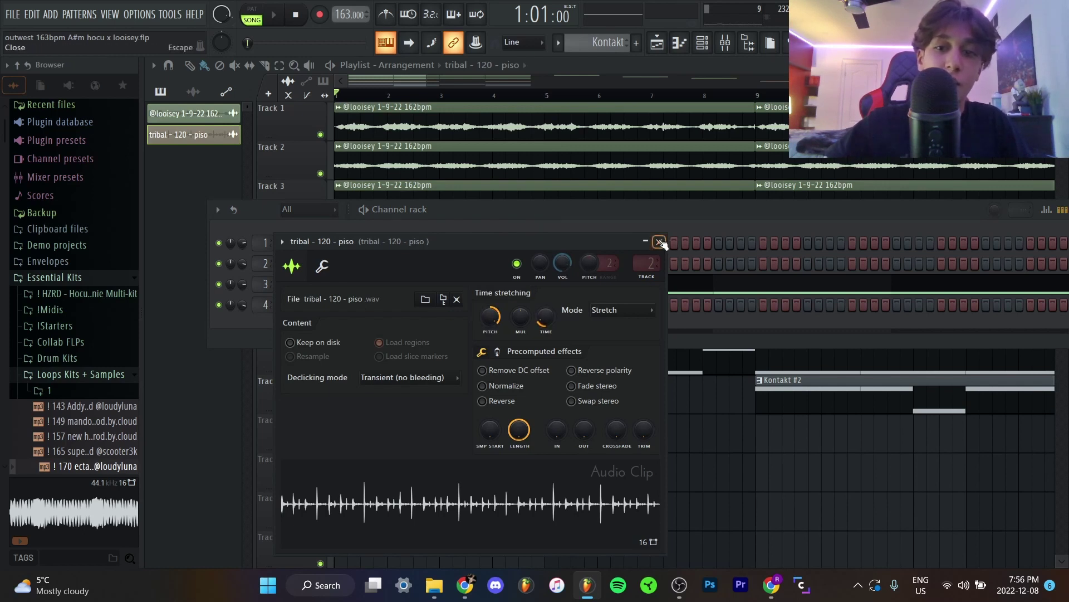
left_click(659, 241)
Examine the first effect on the tribal - 120 - piso mixer track and close its window
left_click(730, 48)
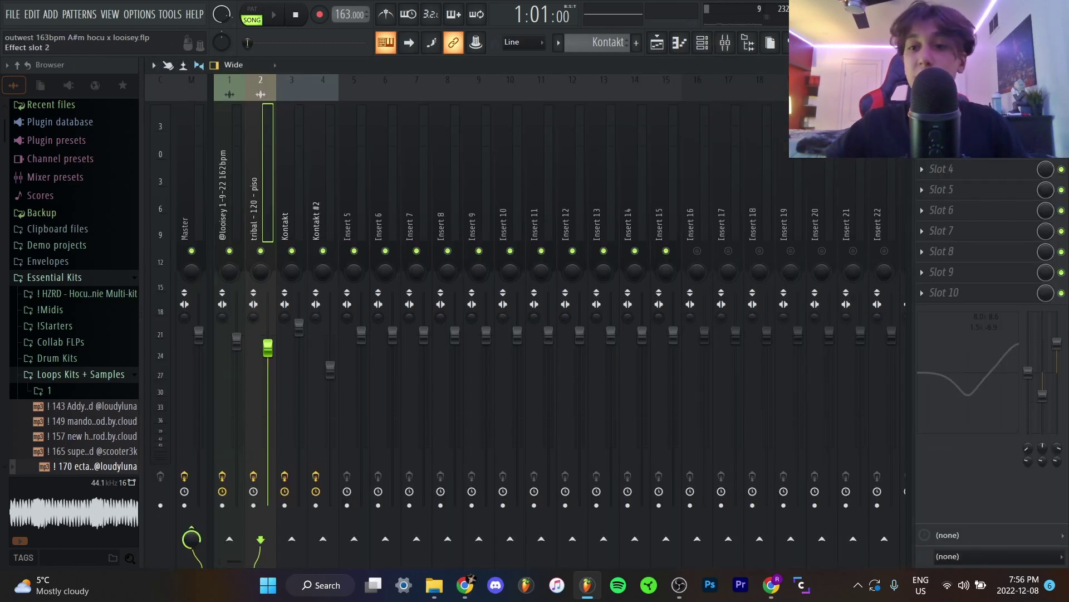
left_click(951, 107)
left_click(601, 223)
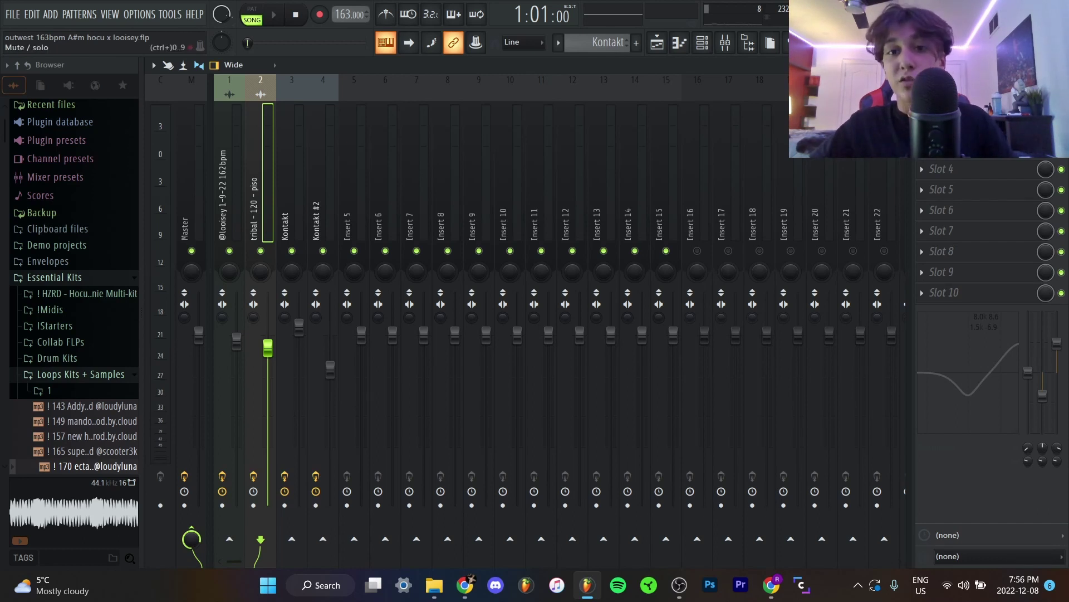
Play the song, solo the tribal - 120 - piso mixer track during playback, and stop
key("space")
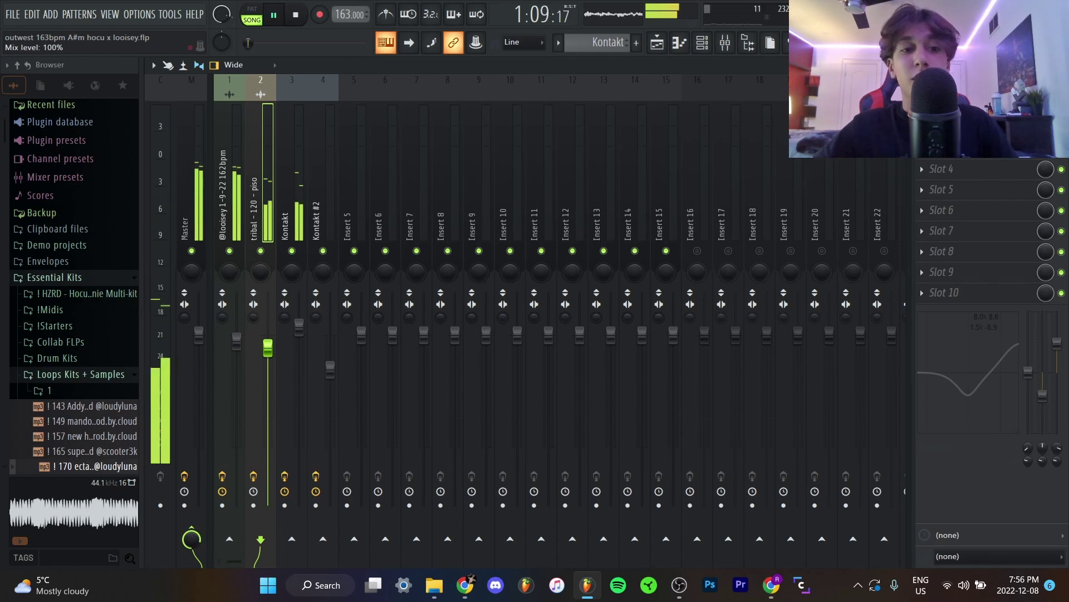
left_click(260, 251, "ctrl")
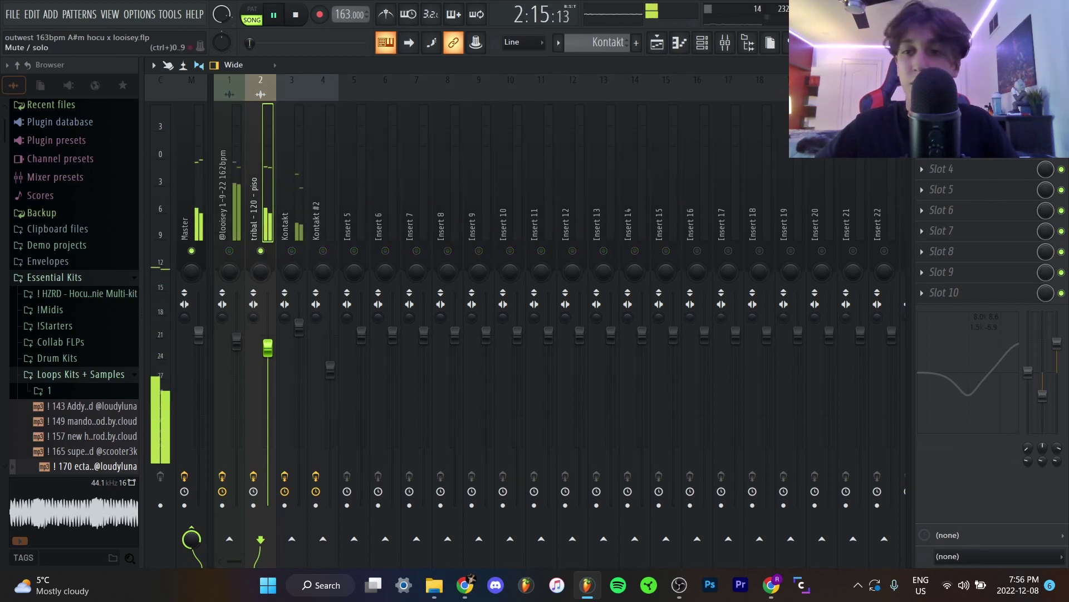
key("space")
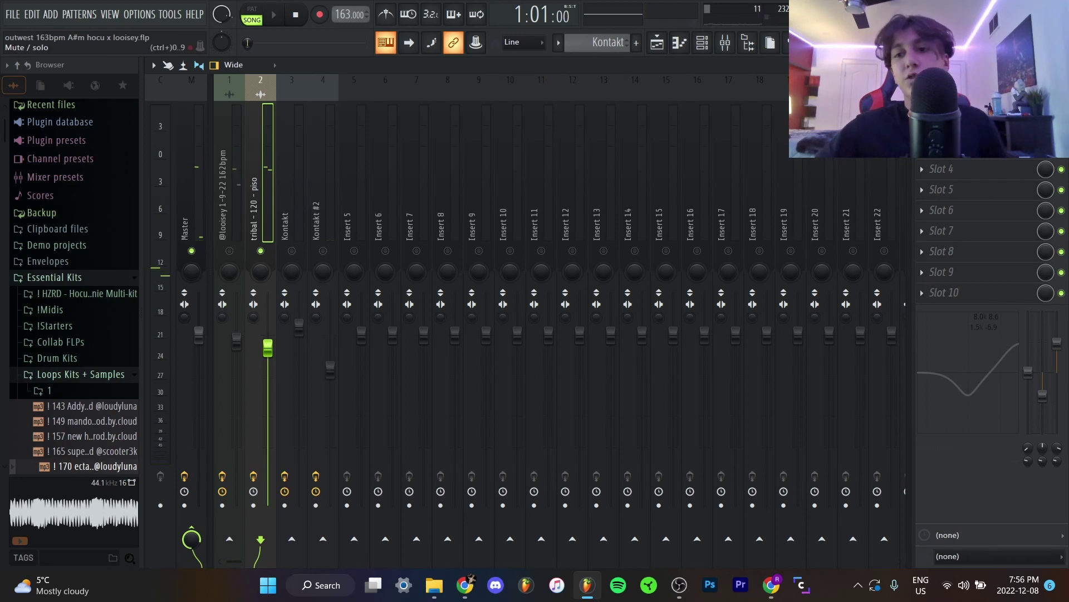
Examine the Fruity Reeverb 2 settings on the soloed tribal mixer track
left_click(966, 107)
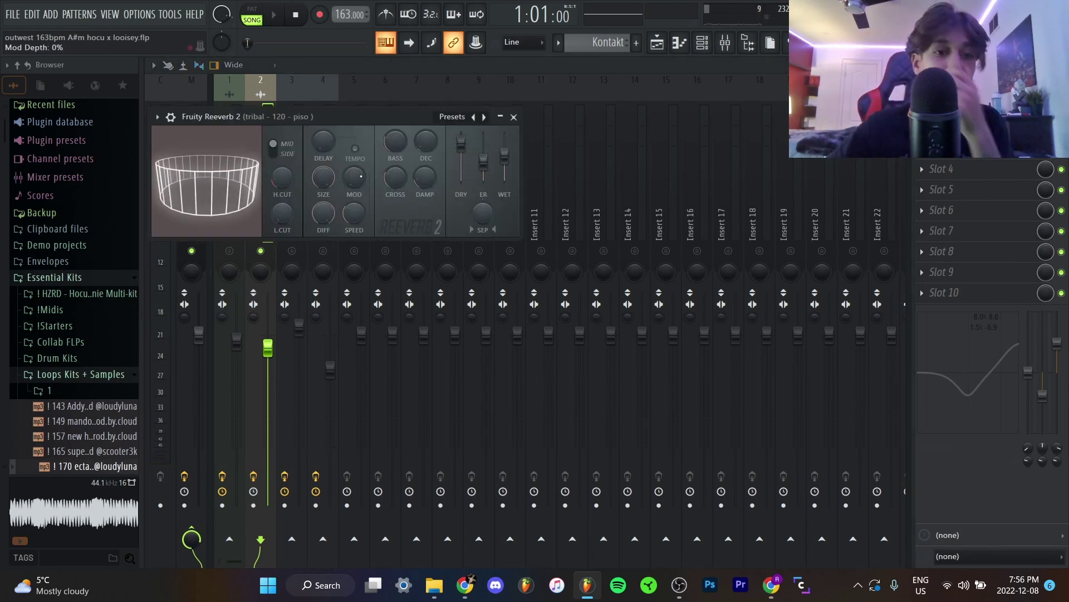
left_click(514, 117)
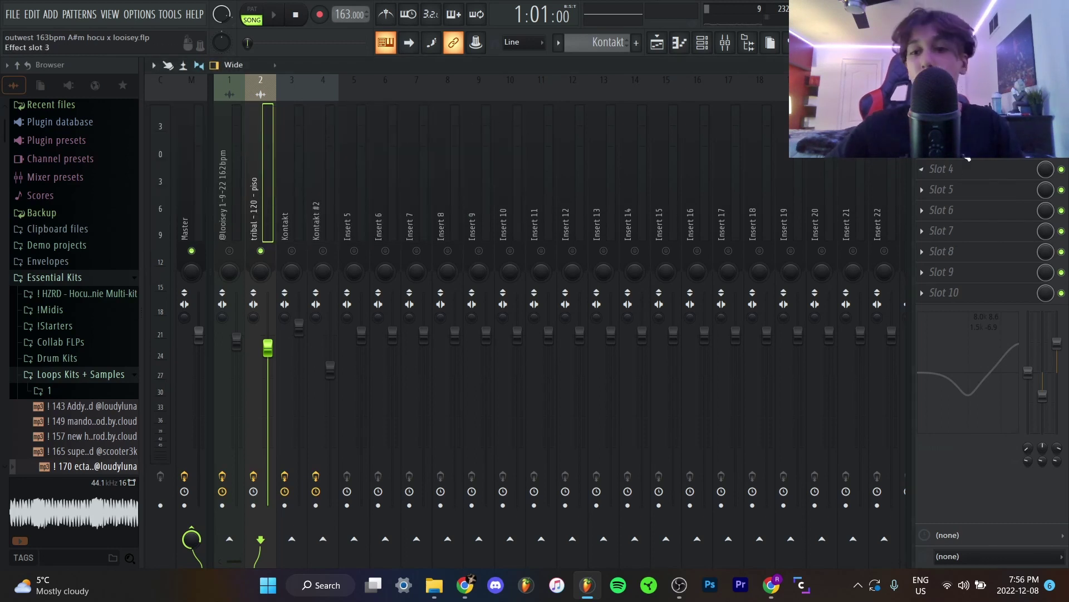
left_click(968, 160)
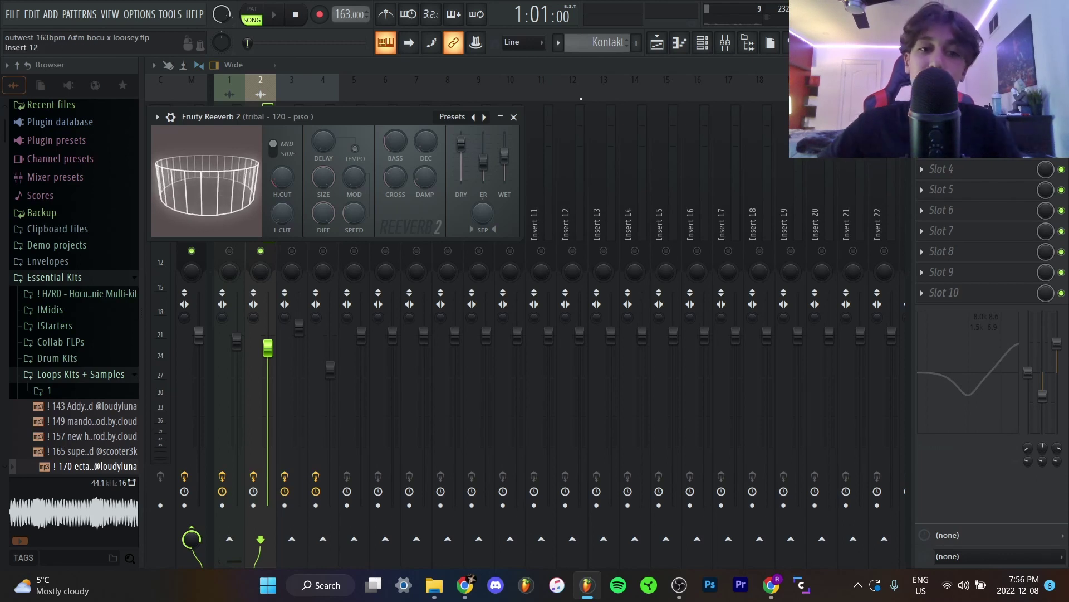
left_click(514, 117)
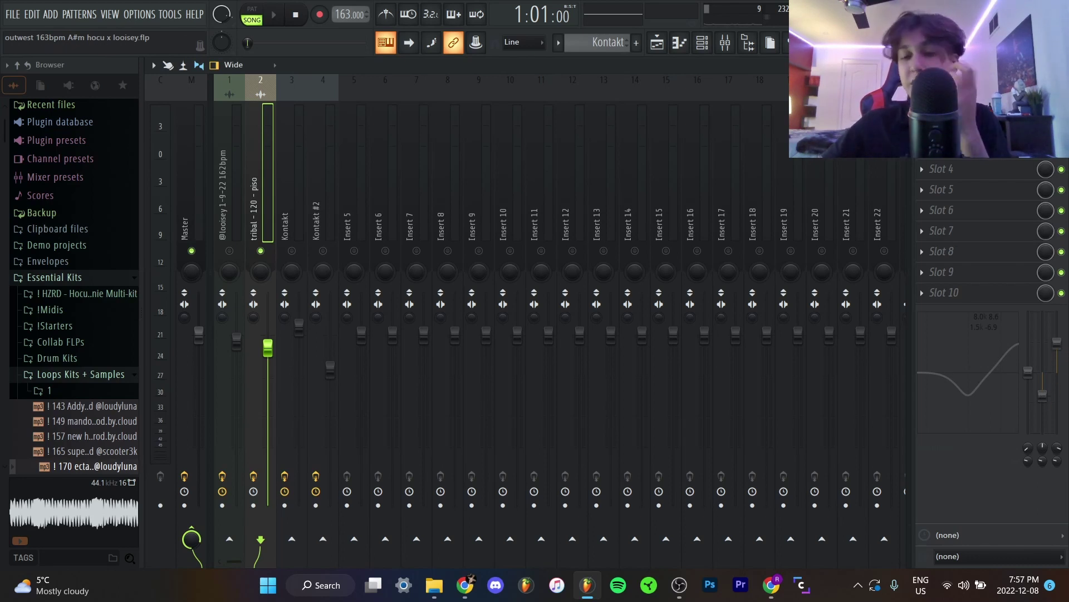
Examine the tribal track's Fruity parametric EQ 2 curve and play the soloed percussion
left_click(961, 128)
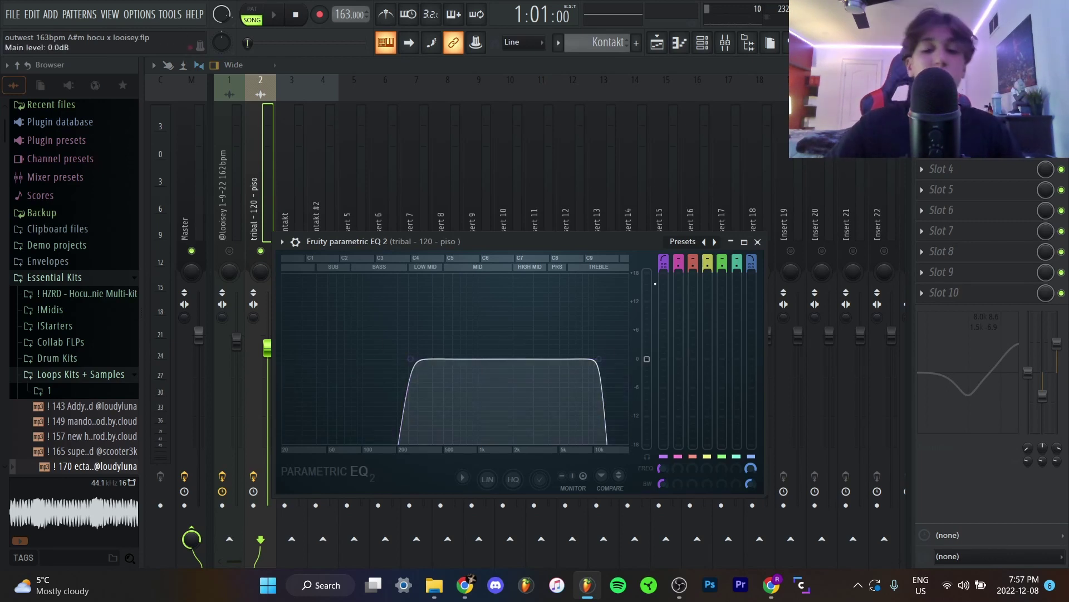
left_click(758, 241)
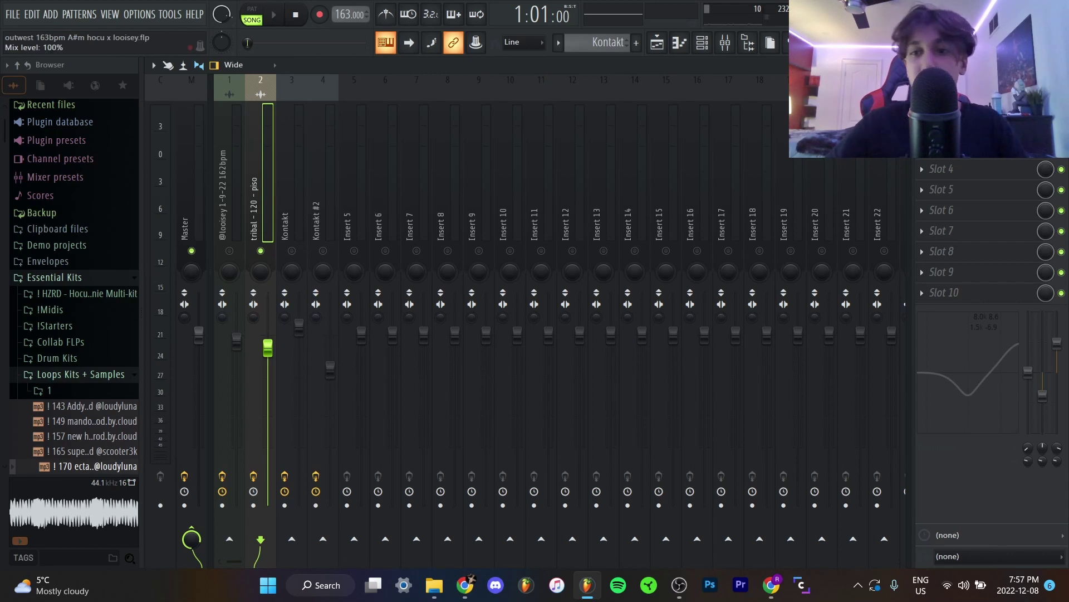
key("space")
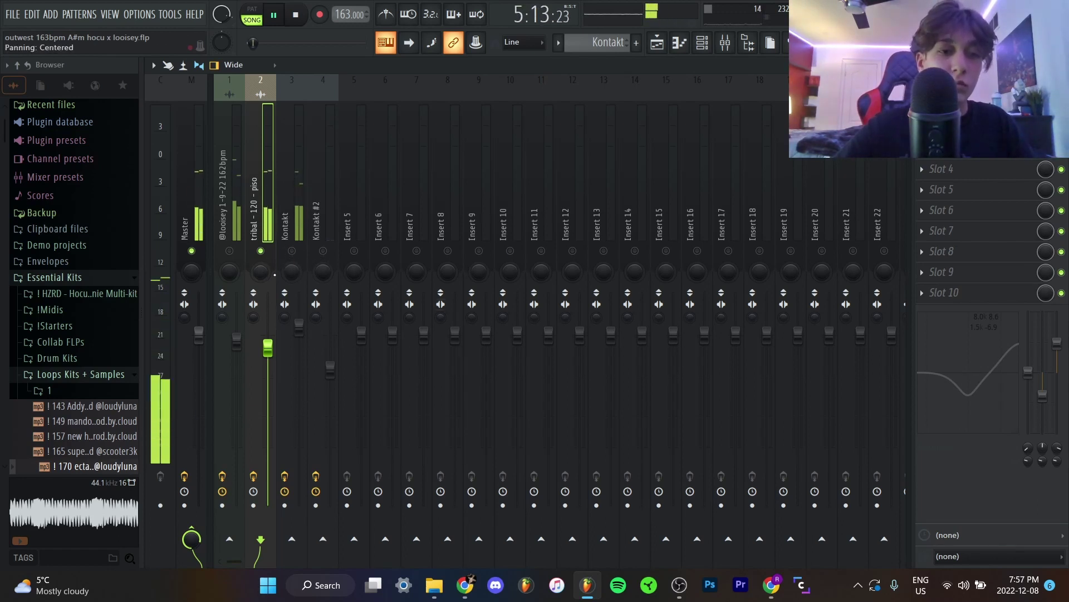
key("space")
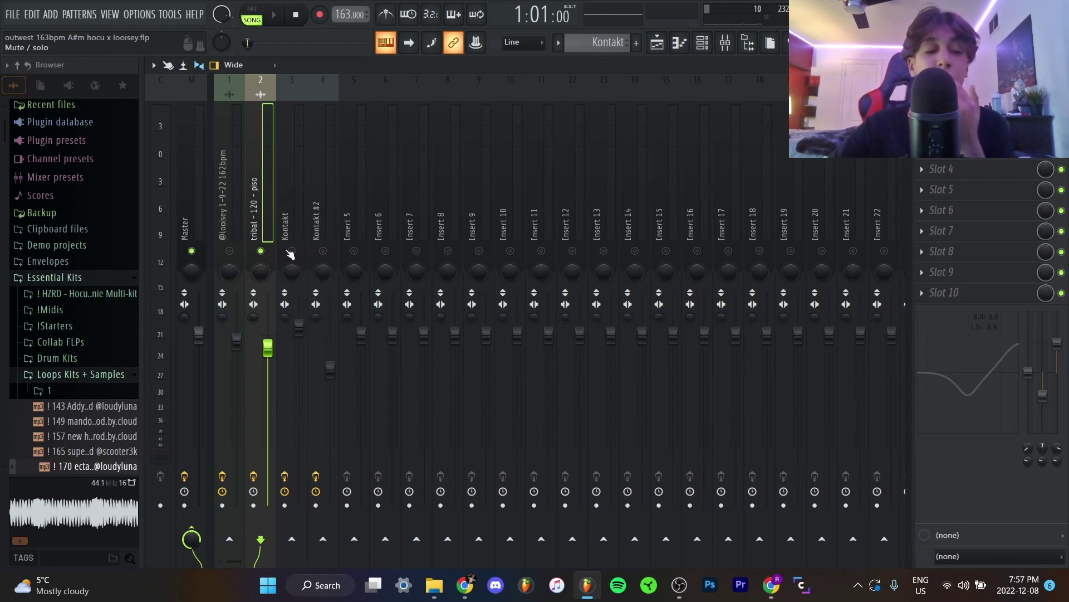
Solo the Kontakt mixer track, open the Kontakt pattern from track 7 in the piano roll, and play it in pattern mode
right_click(290, 251)
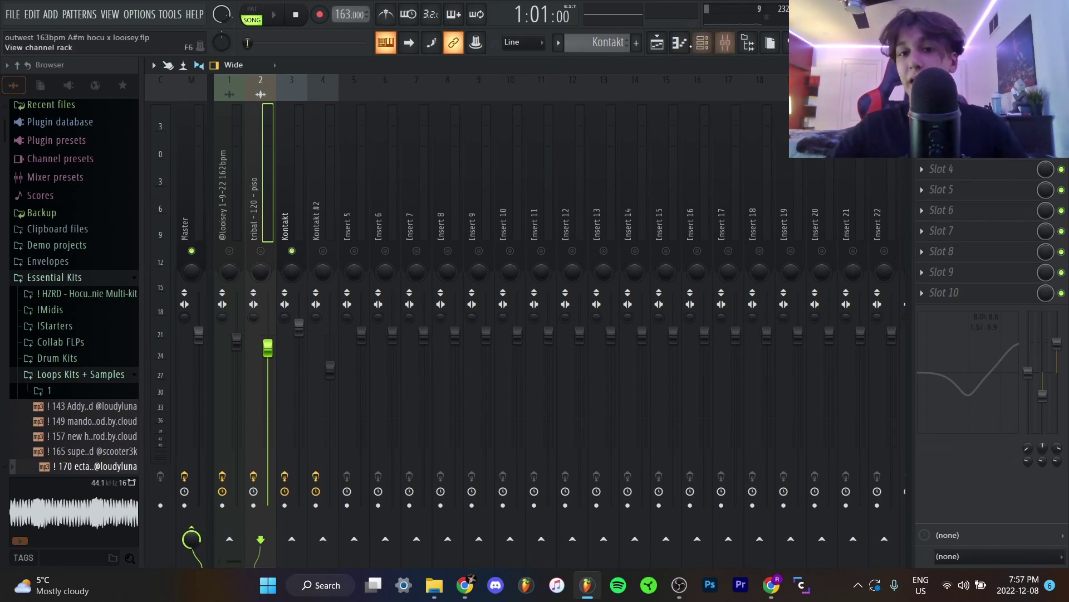
left_click(657, 42)
double_click(384, 353)
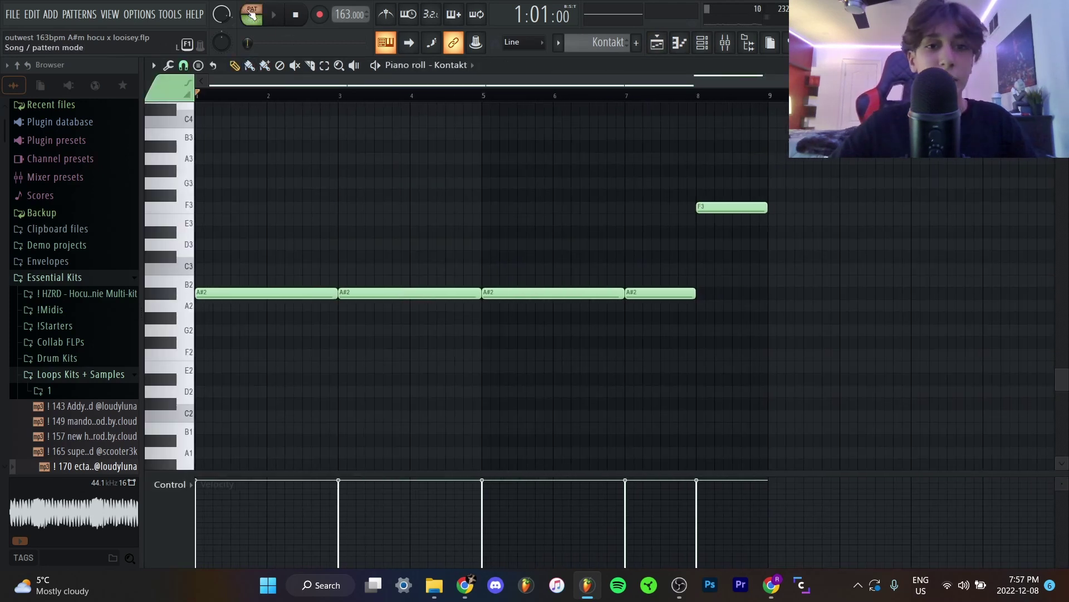
left_click(252, 14)
key("space")
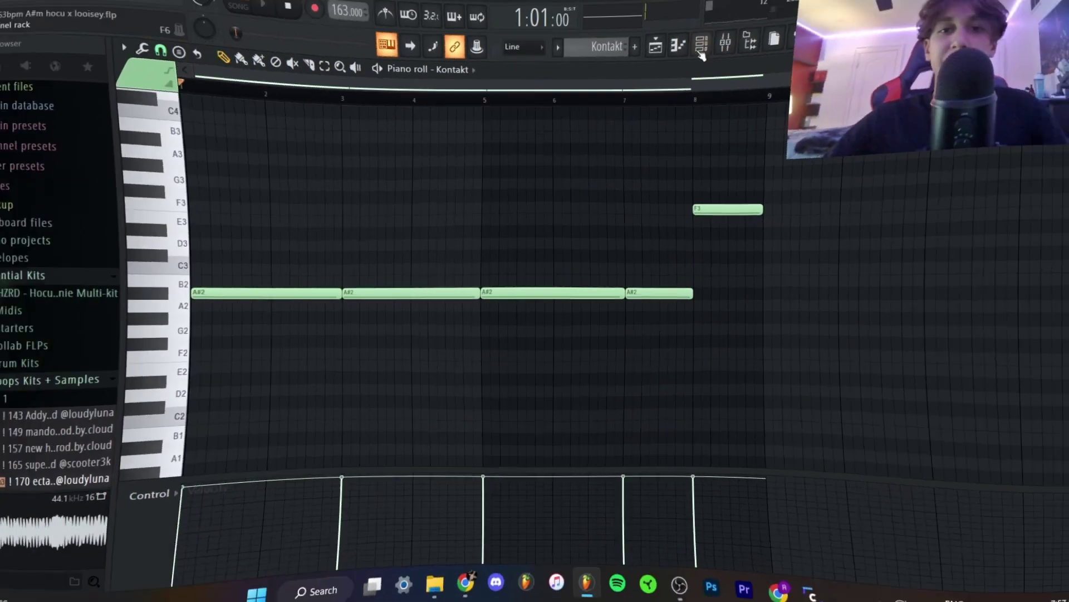
Open the Kontakt channel's instrument, examine the NOIRE Pure piano it uses, and close it
left_click(702, 42)
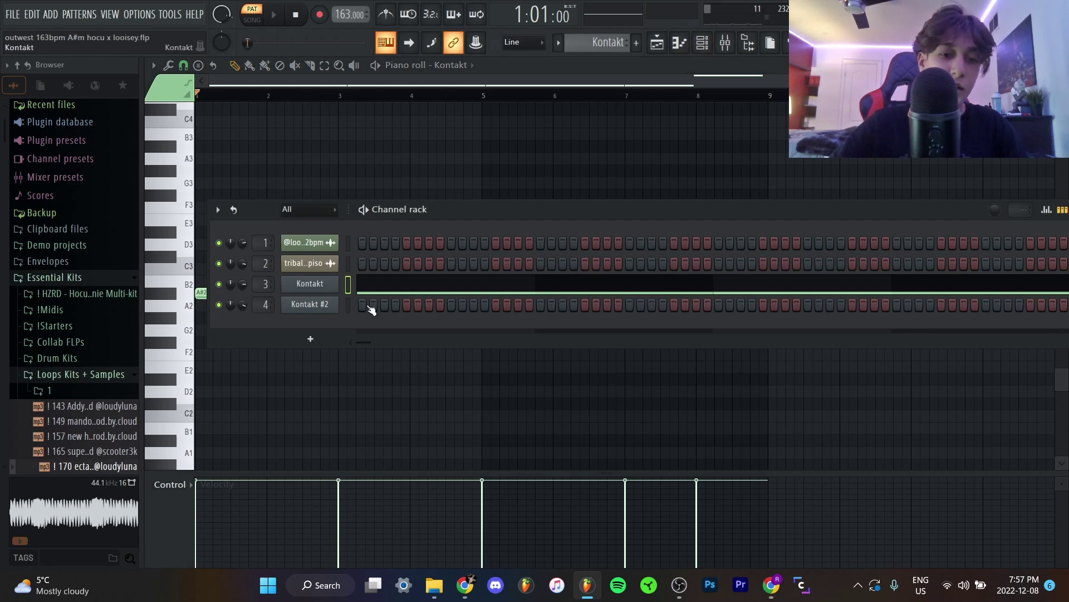
left_click(323, 285)
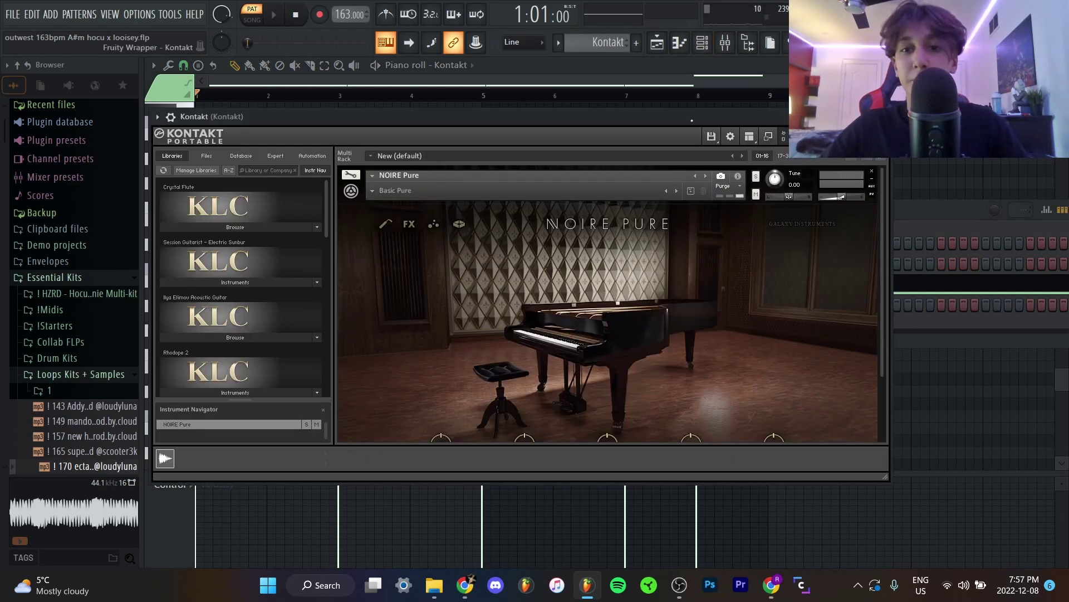
left_click_drag(835, 117, 885, 106)
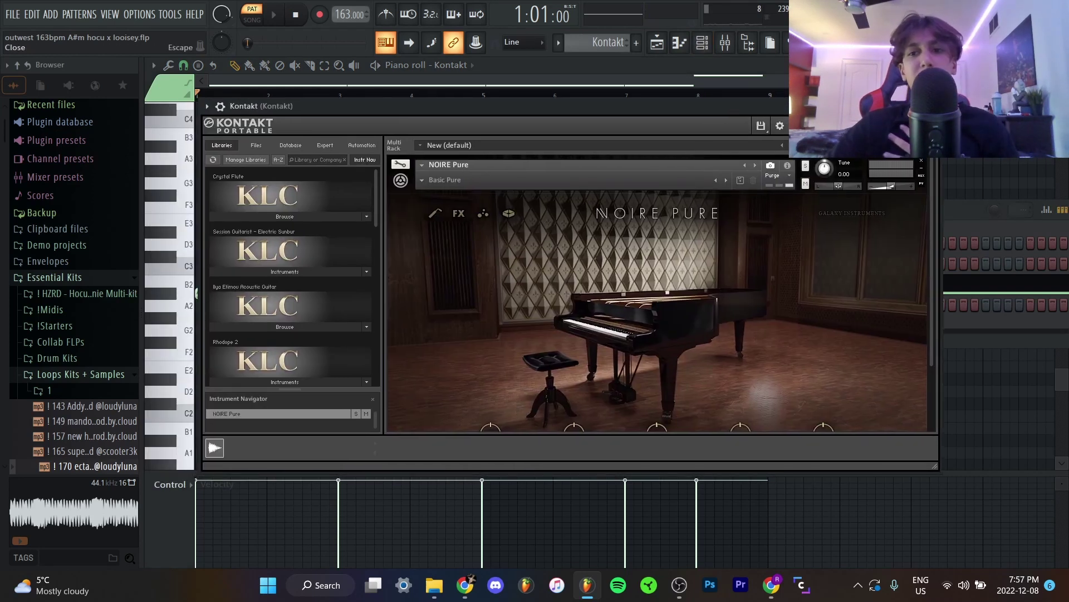
left_click(936, 106)
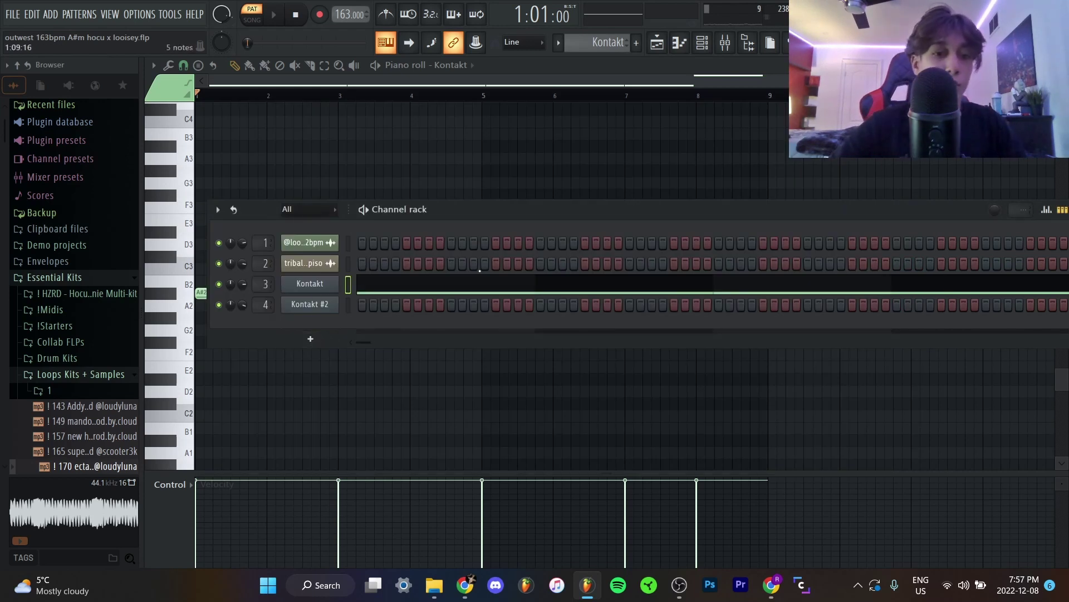
Examine the Kontakt pattern in the piano roll, selecting the A#2 notes and the F3 note
left_click(407, 283)
left_click(407, 283)
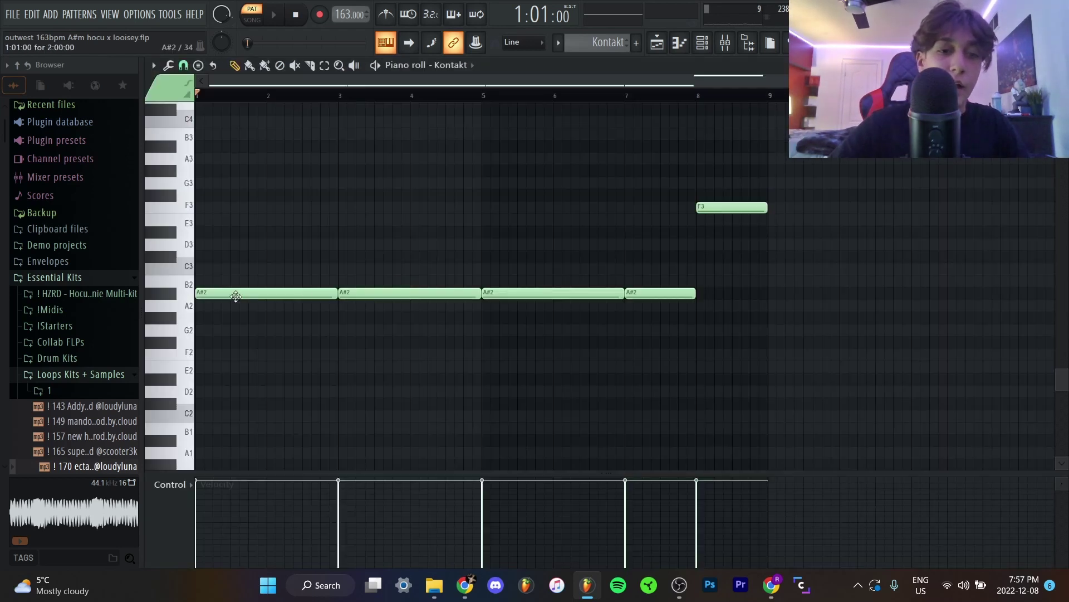
left_click(189, 304)
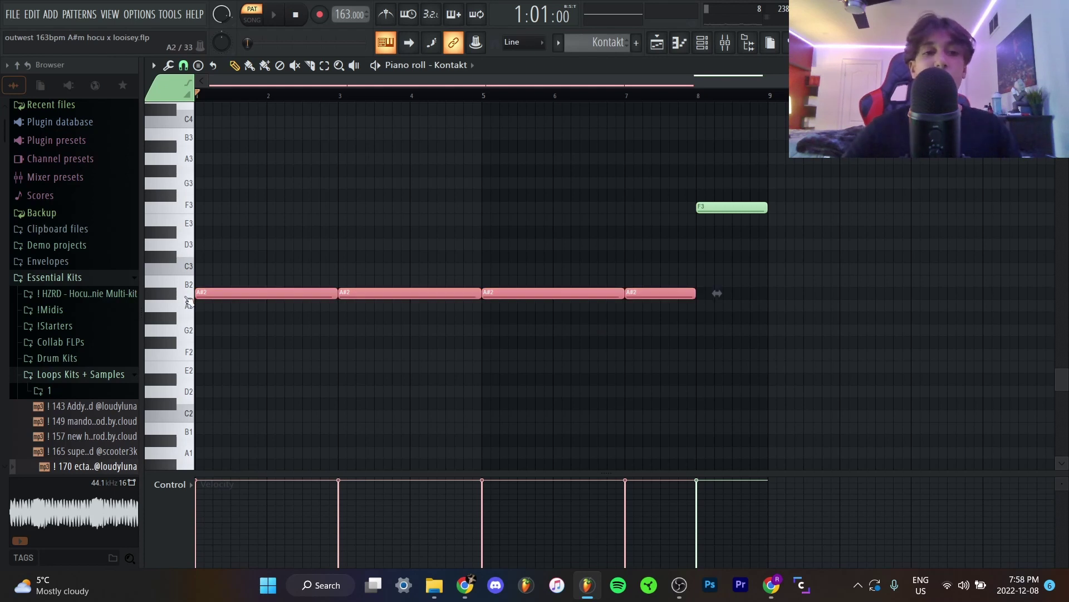
left_click_drag(325, 227, 442, 382)
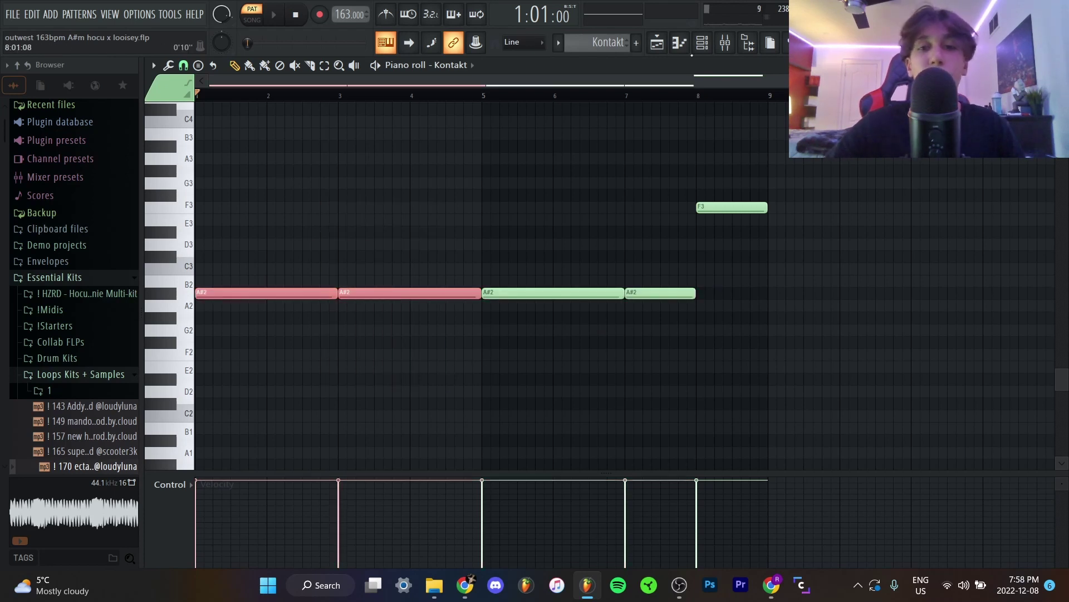
left_click_drag(700, 178, 802, 248)
Examine the Fruity parametric EQ 2 curve on the Kontakt mixer track and close it
left_click(724, 42)
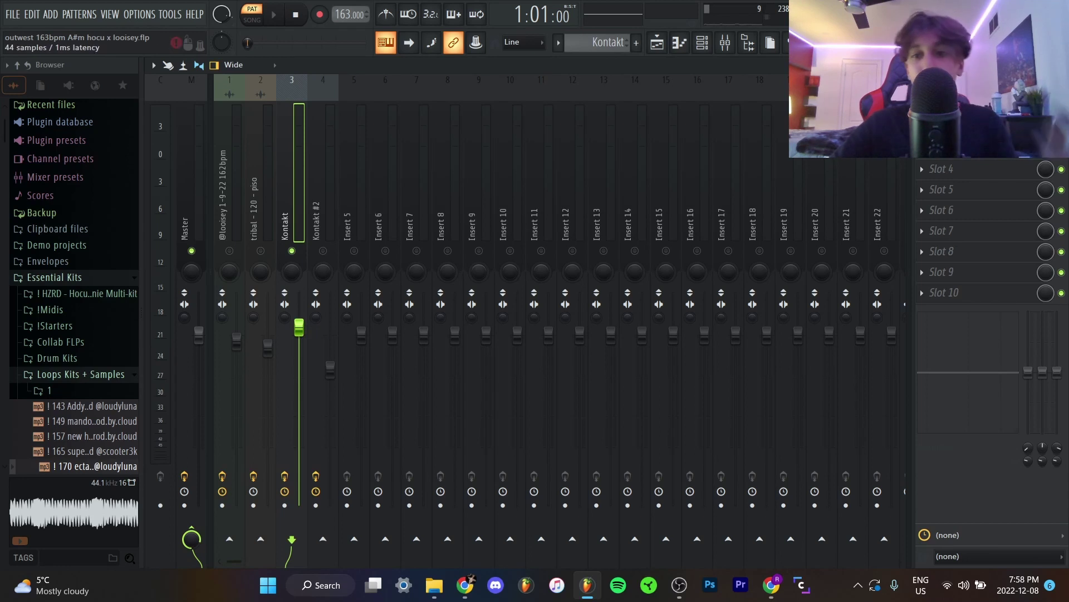
left_click(952, 107)
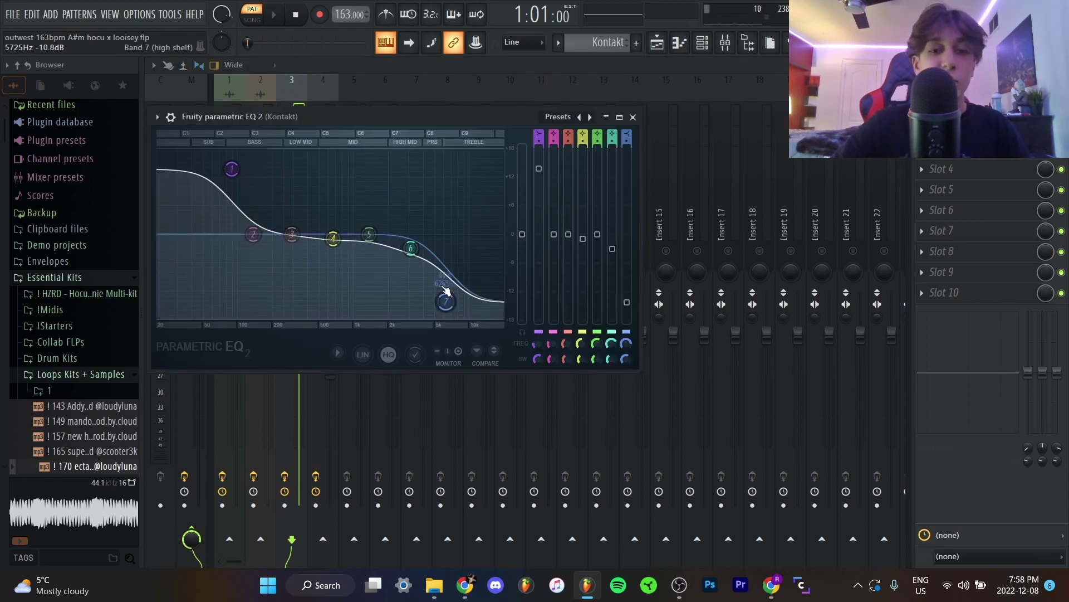
left_click(633, 117)
Open the Kontakt #2 pattern in the piano roll and examine its Choir Essentials Women Performance instrument
left_click(702, 43)
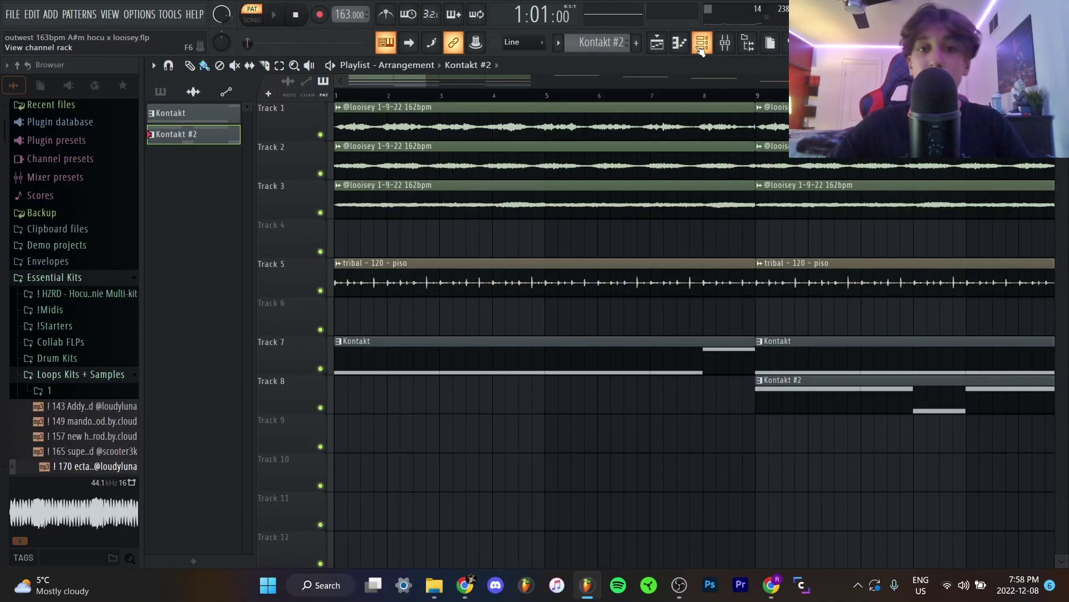
left_click(679, 43)
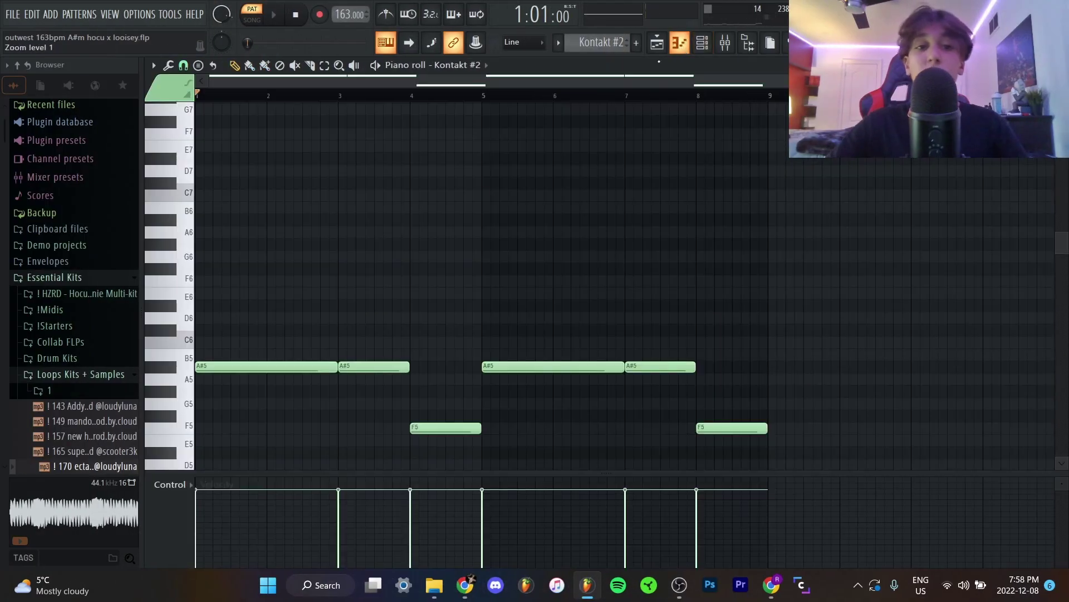
left_click(703, 45)
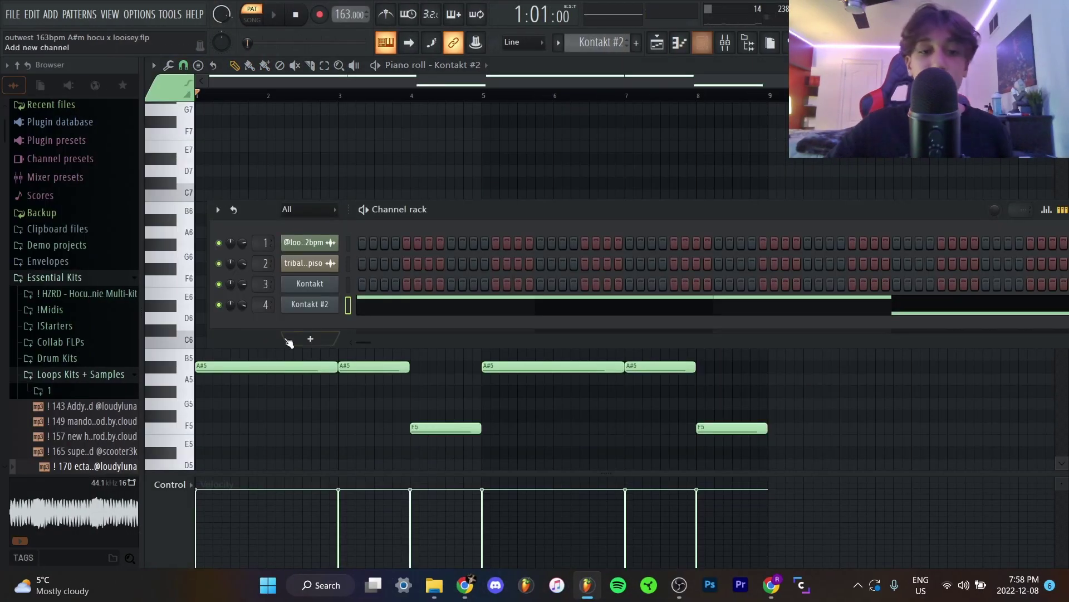
left_click(304, 305)
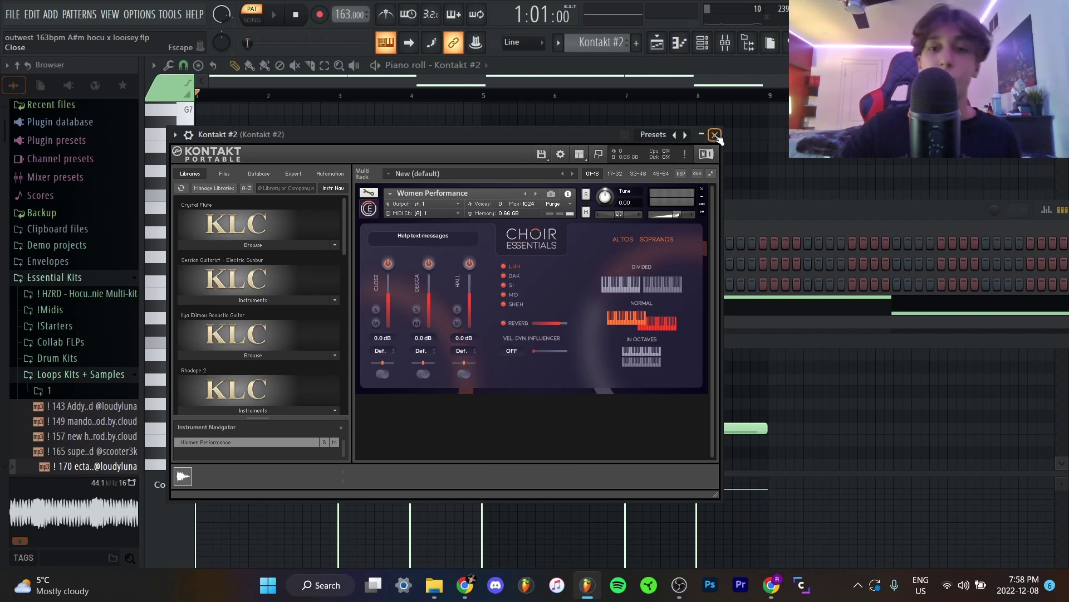
left_click(715, 135)
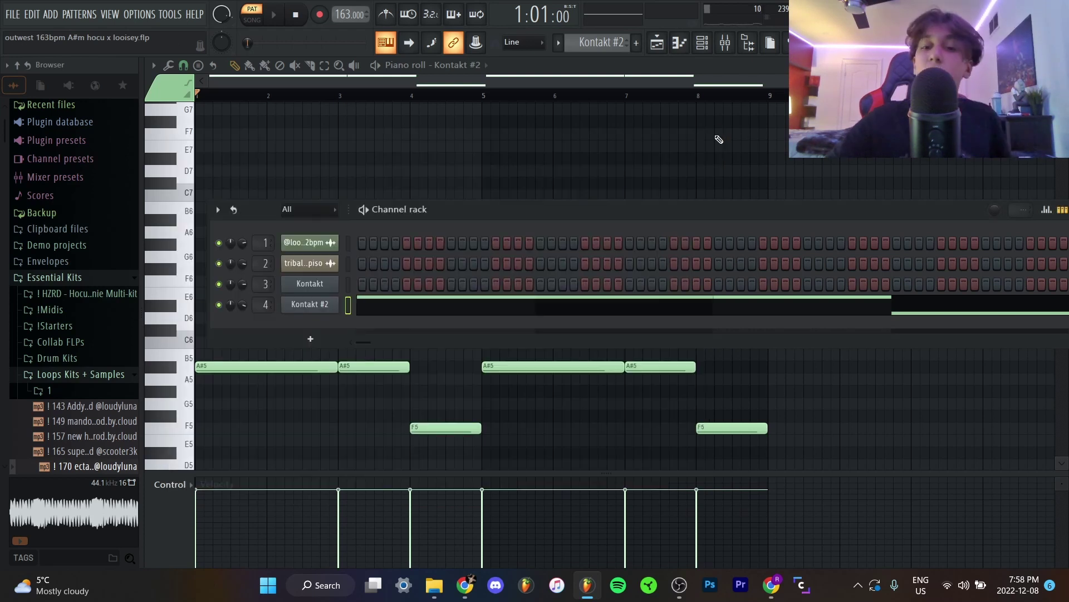
Return to the Kontakt #2 notes in the piano roll and play the pattern
left_click(332, 308)
left_click(762, 146)
right_click(762, 145)
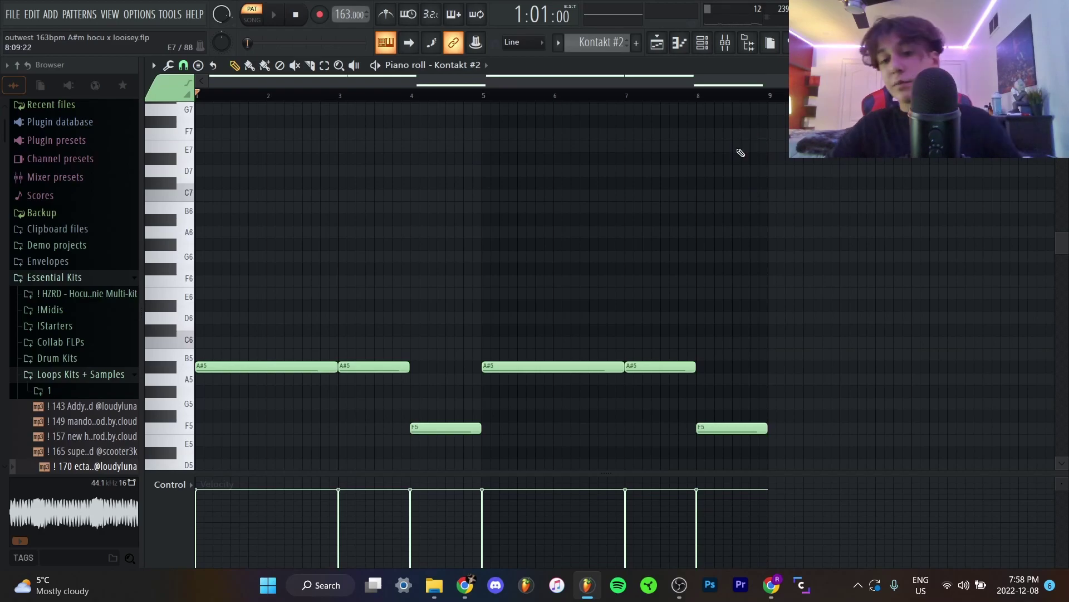
key("space")
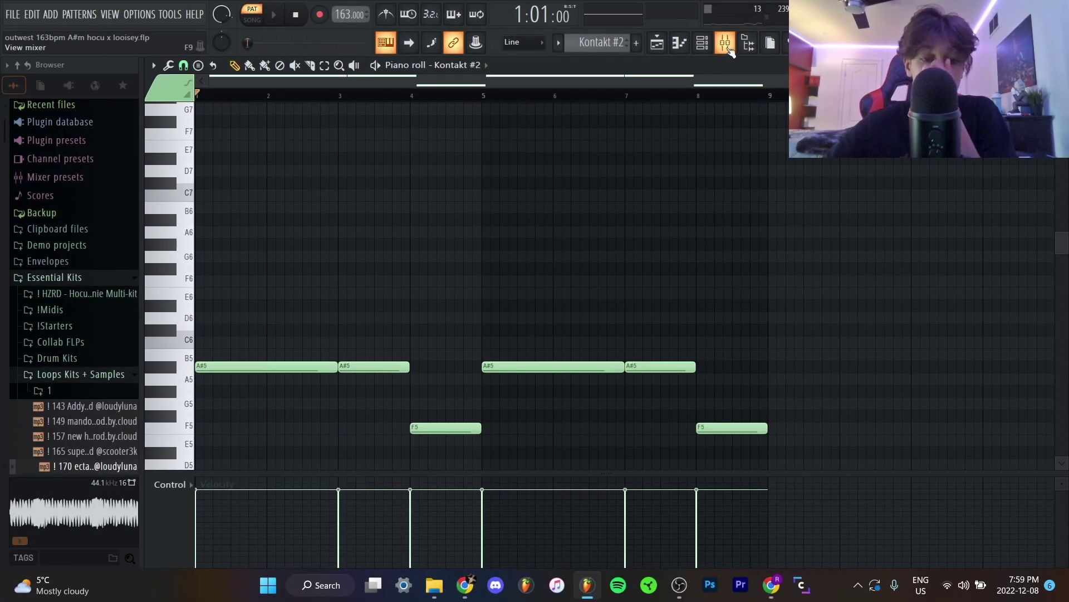
Examine the second effect slot of the Kontakt #2 mixer track, RC-20 Retro Color, and close it
left_click(704, 47)
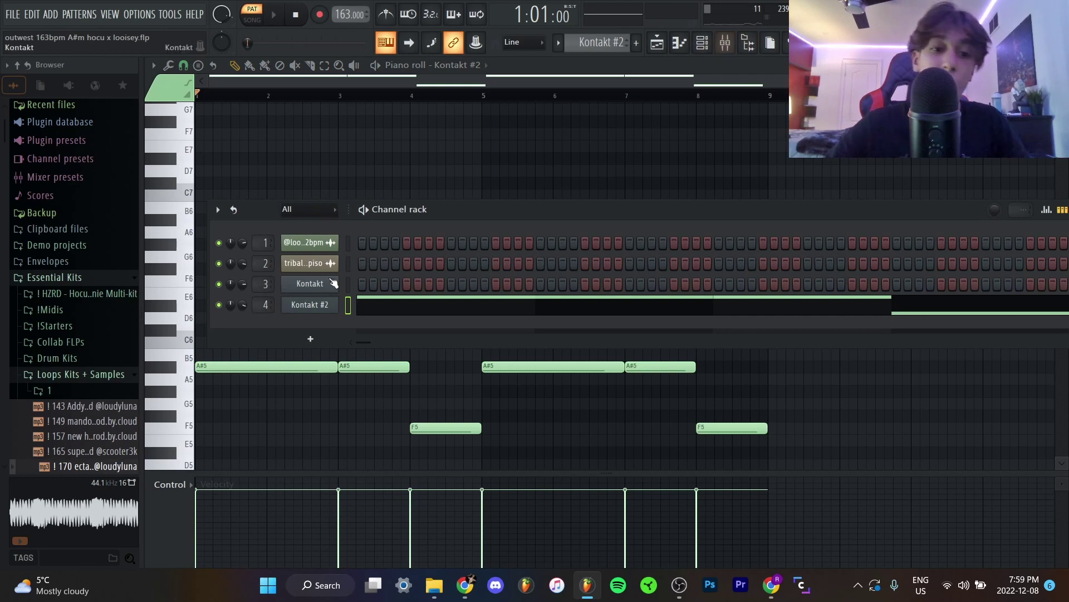
left_click(727, 43)
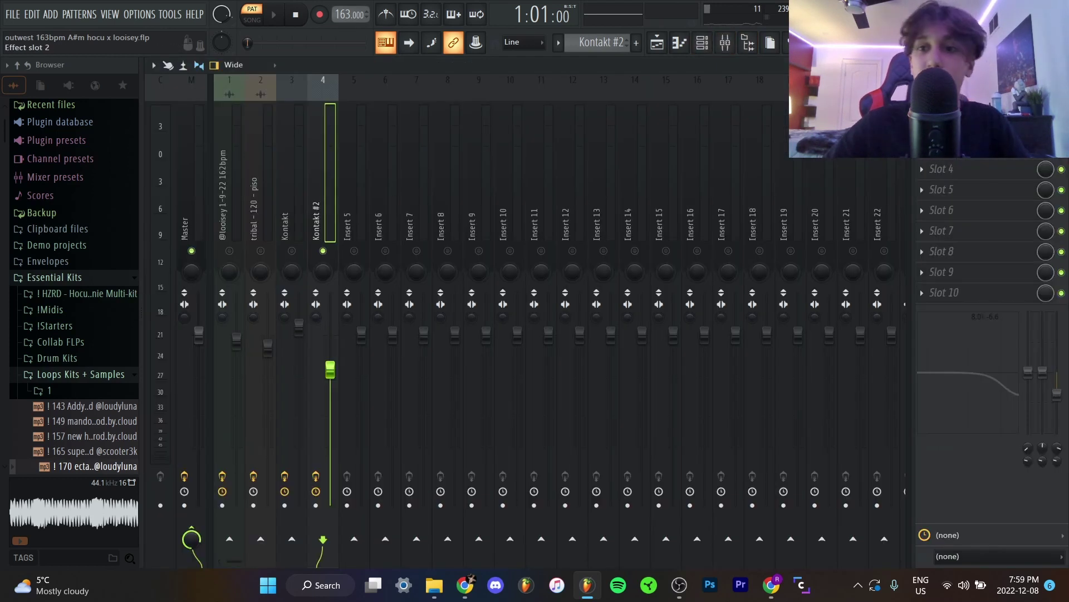
left_click(955, 127)
left_click_drag(491, 170, 488, 89)
mouse_move(426, 218)
left_mouse_down()
mouse_move(472, 334)
mouse_move(415, 227)
left_mouse_up()
left_click(891, 88)
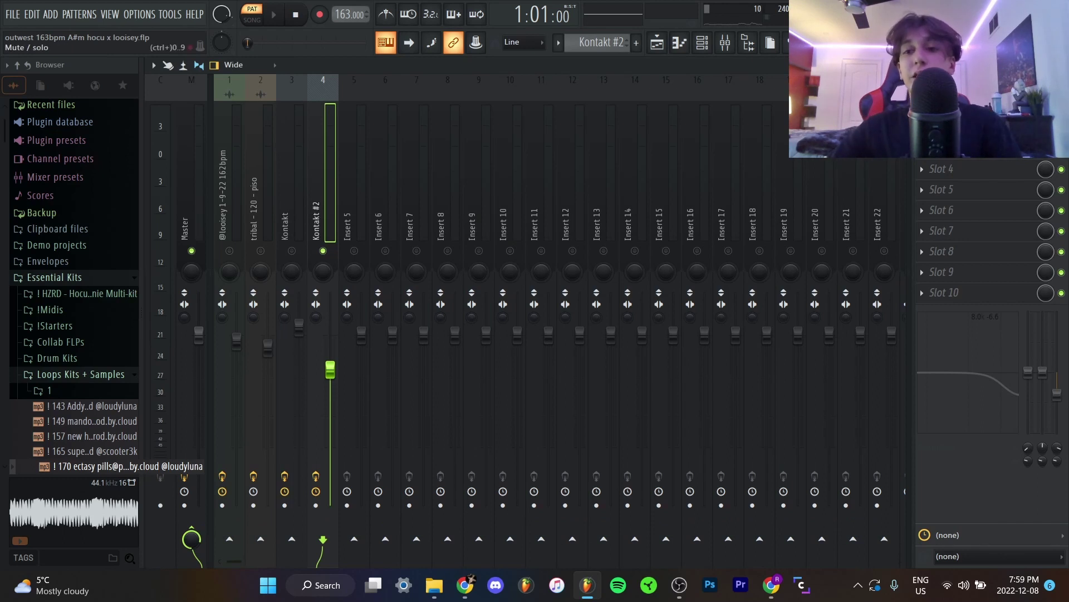
Play the soloed Kontakt #2 pattern, stop it, and check the RC-20 Retro Color window again
key("space")
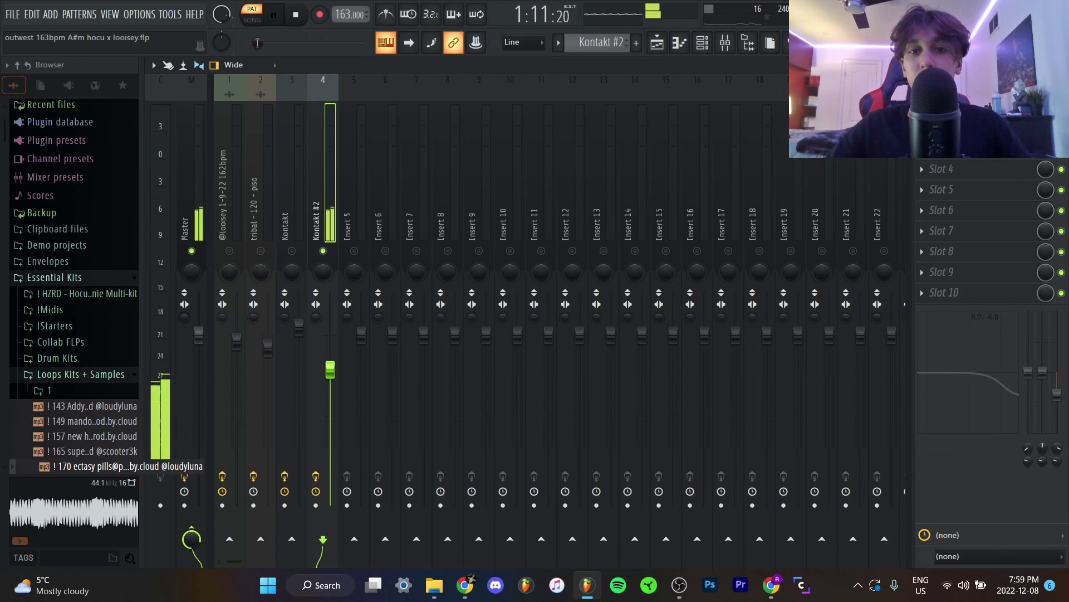
key("space")
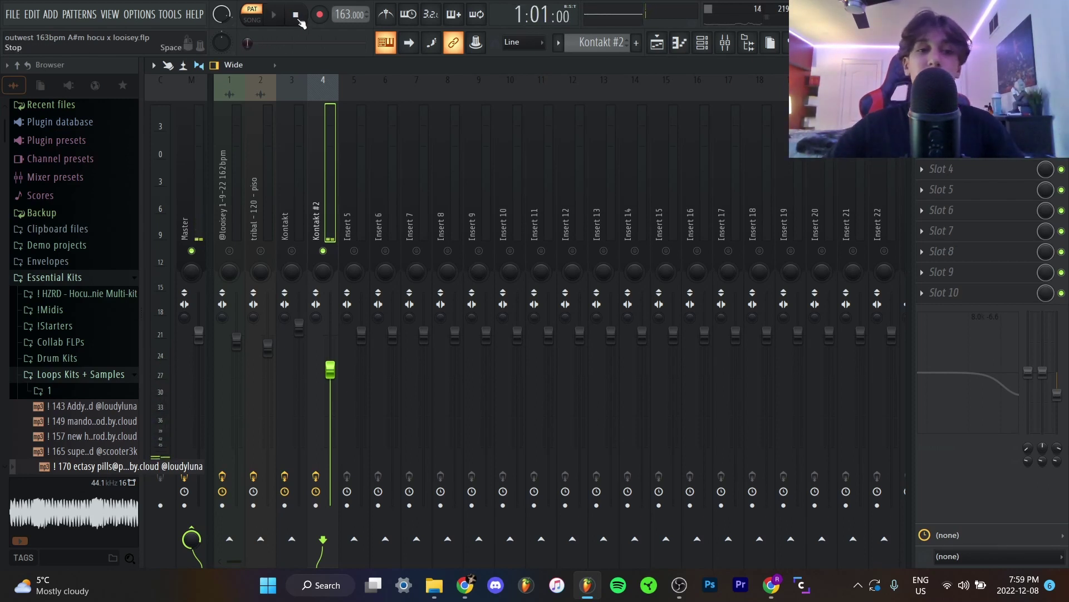
left_click(949, 128)
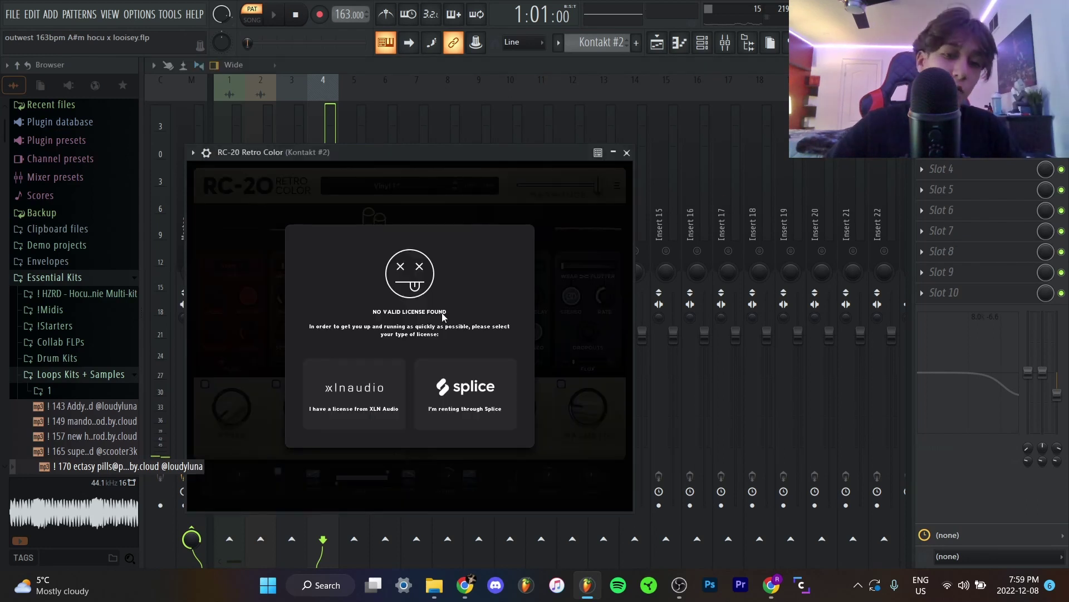
left_click_drag(402, 153, 522, 104)
left_click(746, 104)
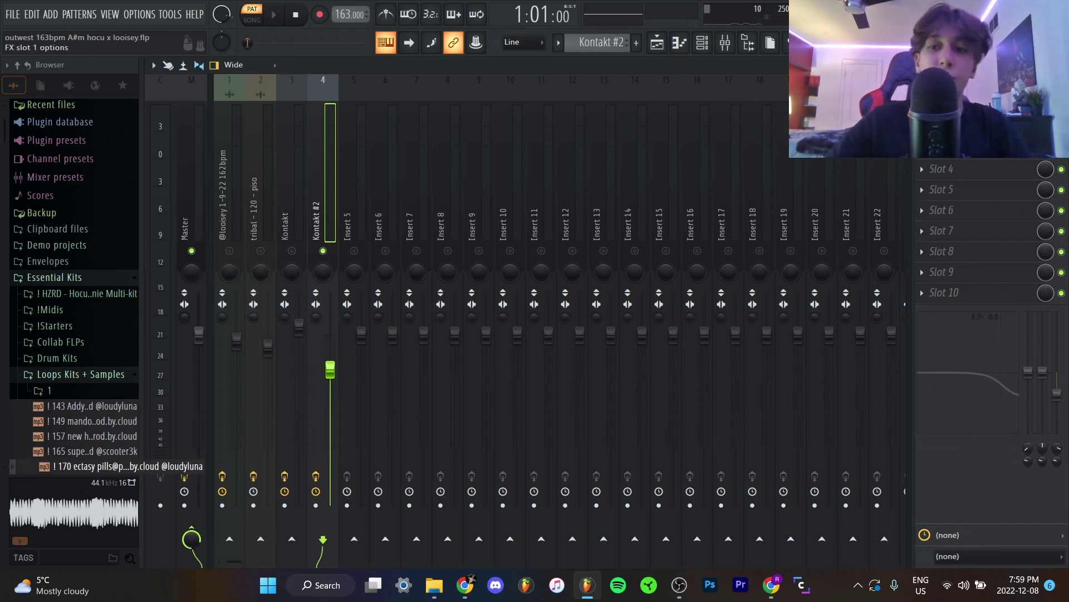
Open Portal on the Kontakt #2 mixer track, look through its preset banks, and close it
left_click(950, 107)
left_click(805, 110)
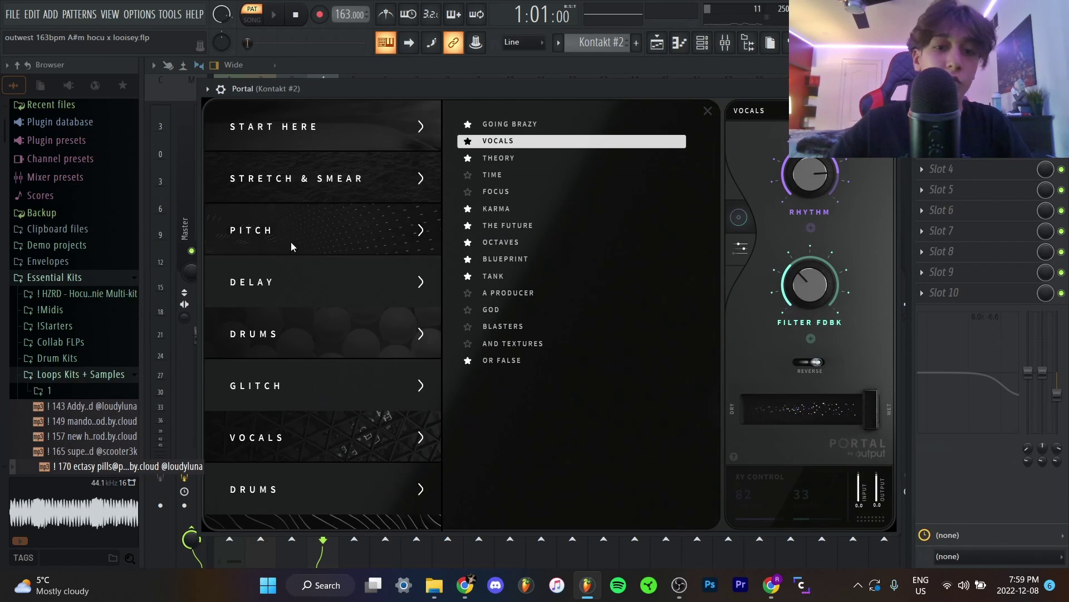
scroll(291, 246, "down", 10)
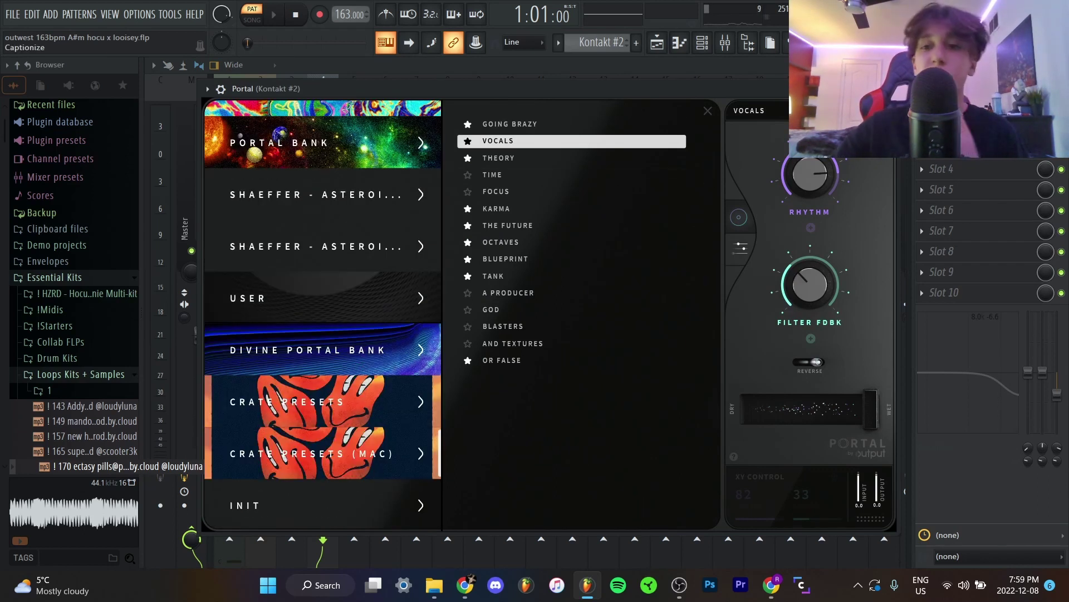
left_click(888, 89)
left_click(657, 45)
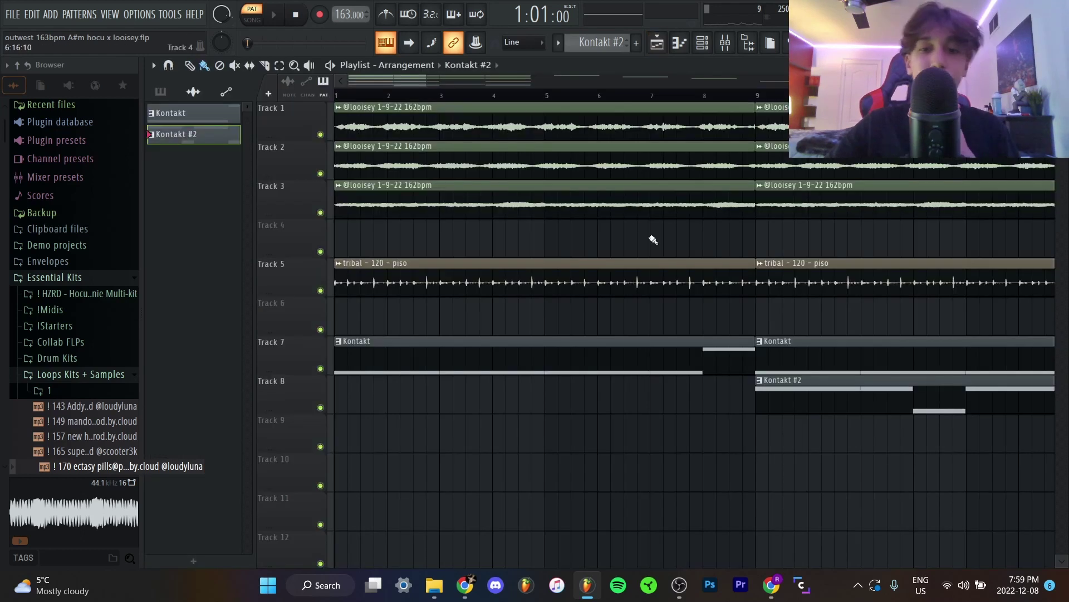
scroll(604, 235, "down", 3)
scroll(604, 236, "down", 2)
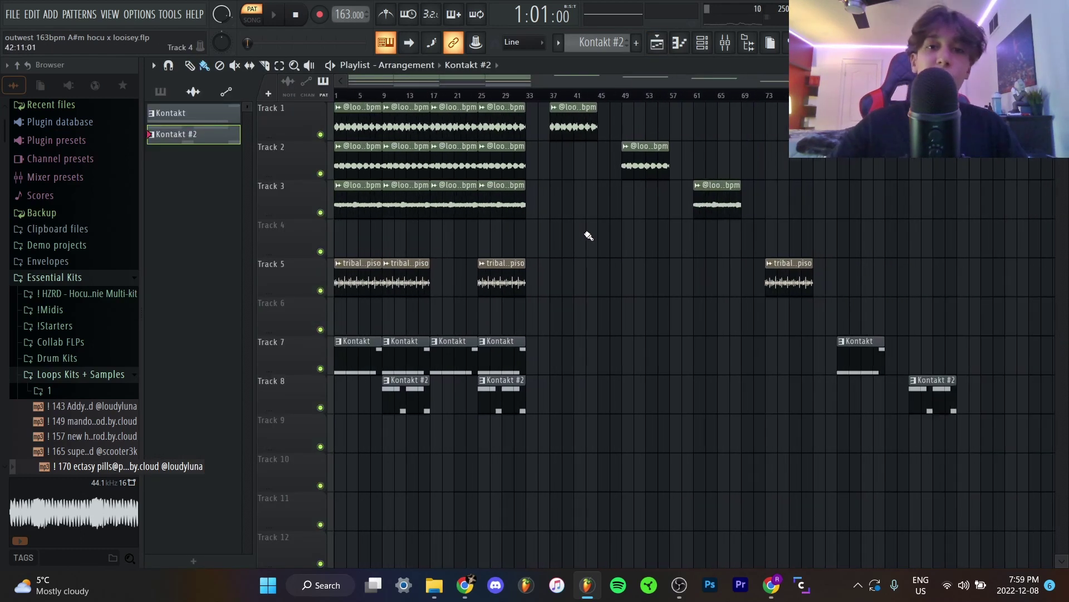
scroll(578, 229, "up", 4)
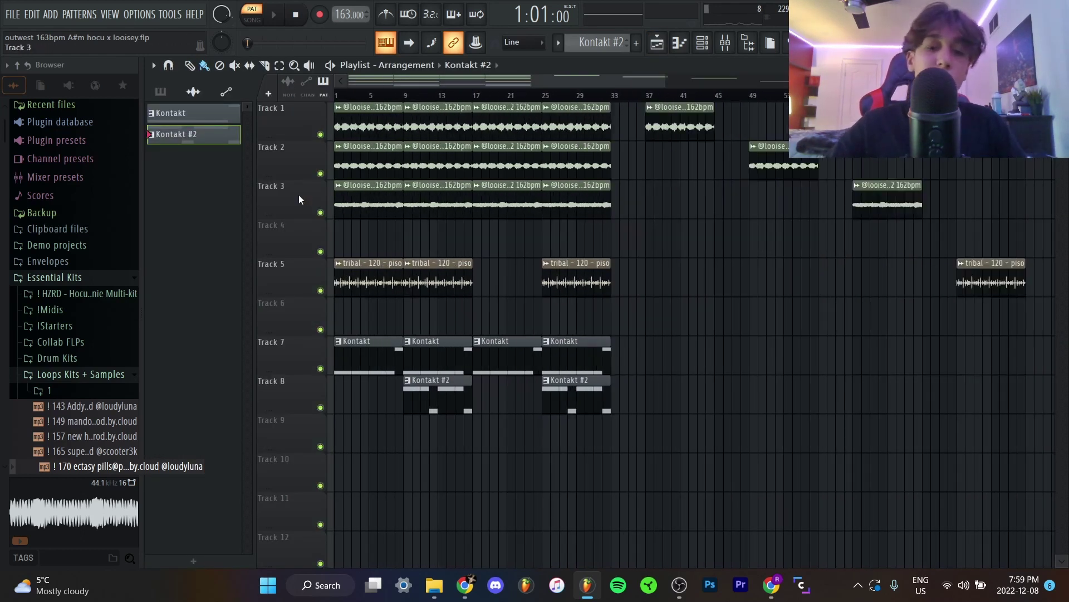
left_click_drag(403, 128, 883, 245)
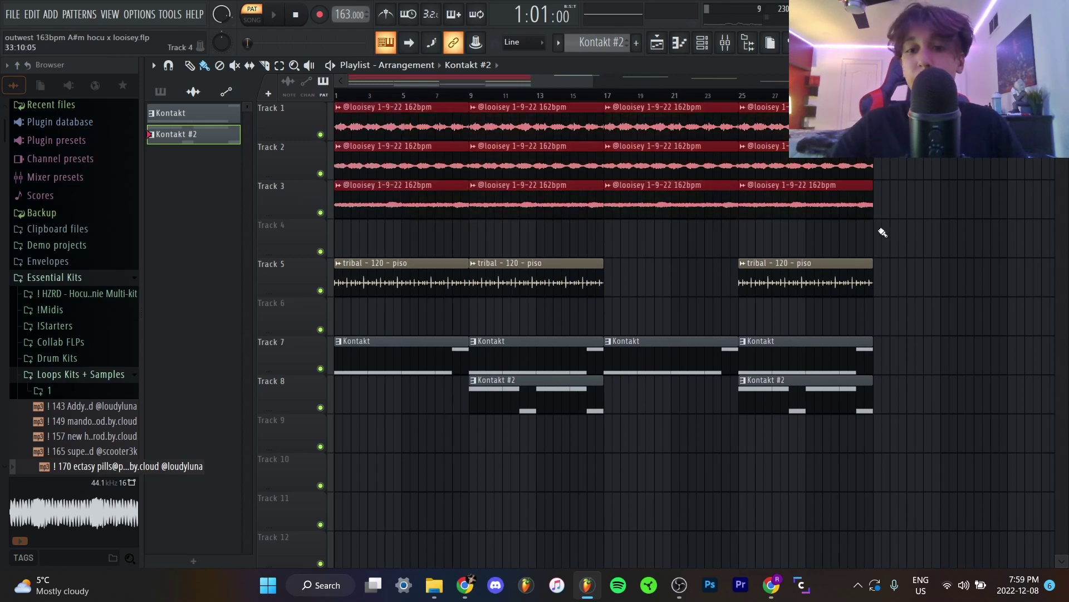
Select the tribal - 120 - piso clips on track 5, then the Kontakt clips on track 7 for review
scroll(884, 231, "down", 3)
left_click_drag(366, 277, 783, 275)
scroll(309, 386, "up", 4)
left_click_drag(362, 356, 1061, 313)
scroll(855, 327, "down", 3)
left_click(651, 371, "ctrl")
Select both Kontakt #2 clips of the main arrangement on track 8 for review
left_click_drag(456, 377, 505, 411)
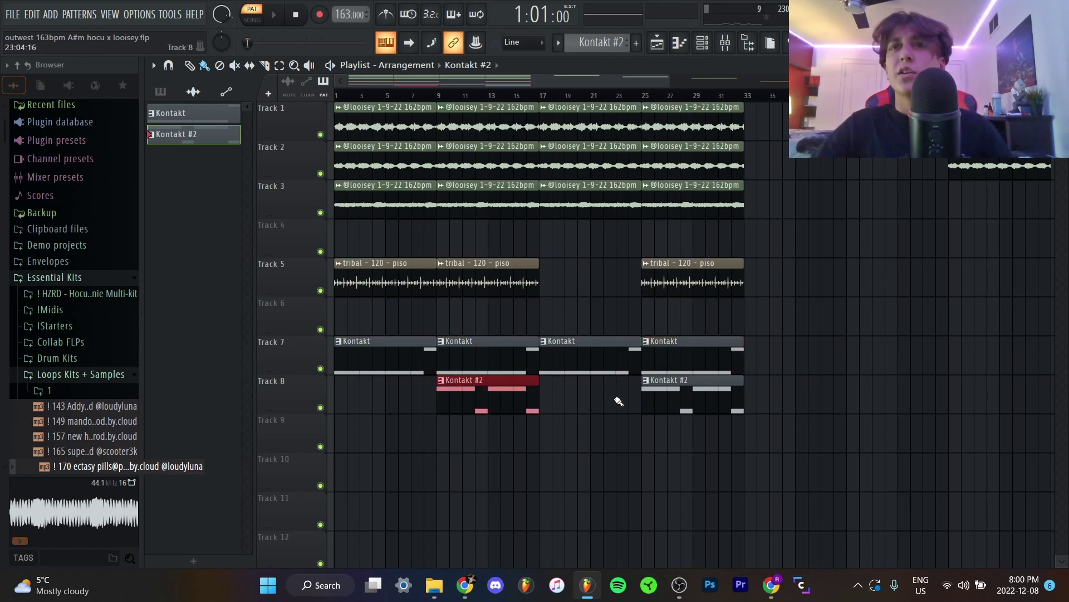
left_click(518, 411, "ctrl")
left_click_drag(690, 410, 725, 412)
left_click_drag(496, 409, 512, 409)
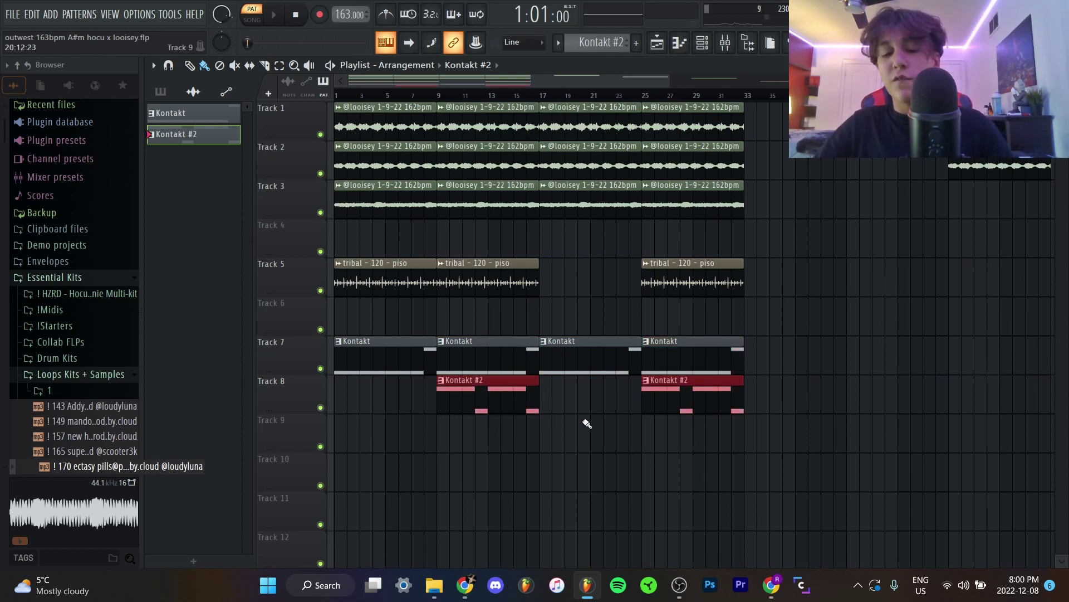
Select the single separated clips of every layer placed after the main arrangement, from bar 37 onward
scroll(601, 387, "down", 2)
left_click_drag(567, 122, 1002, 453)
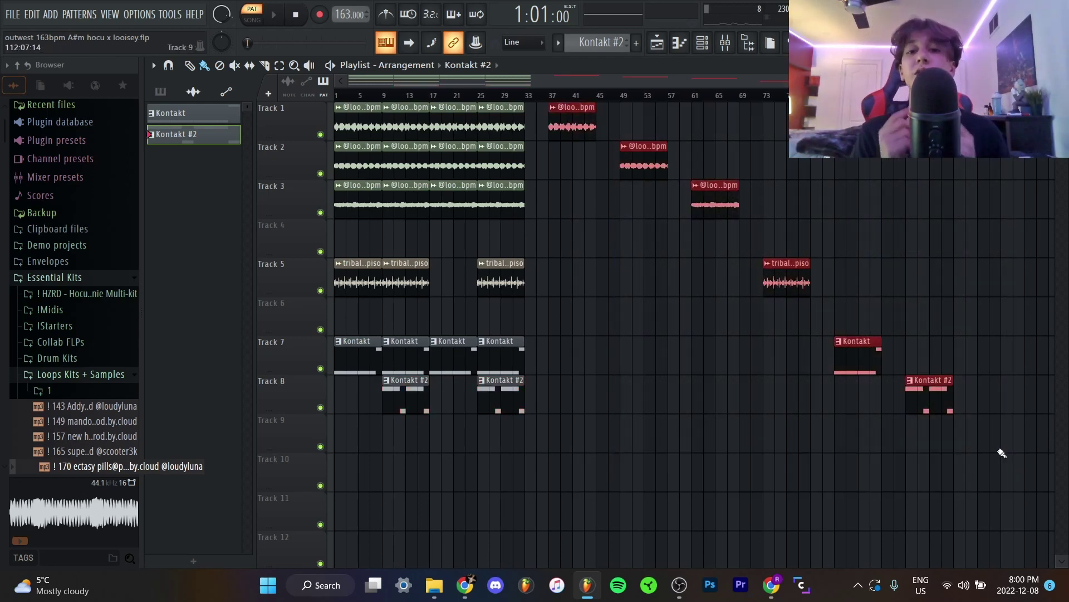
left_click_drag(570, 103, 1028, 484)
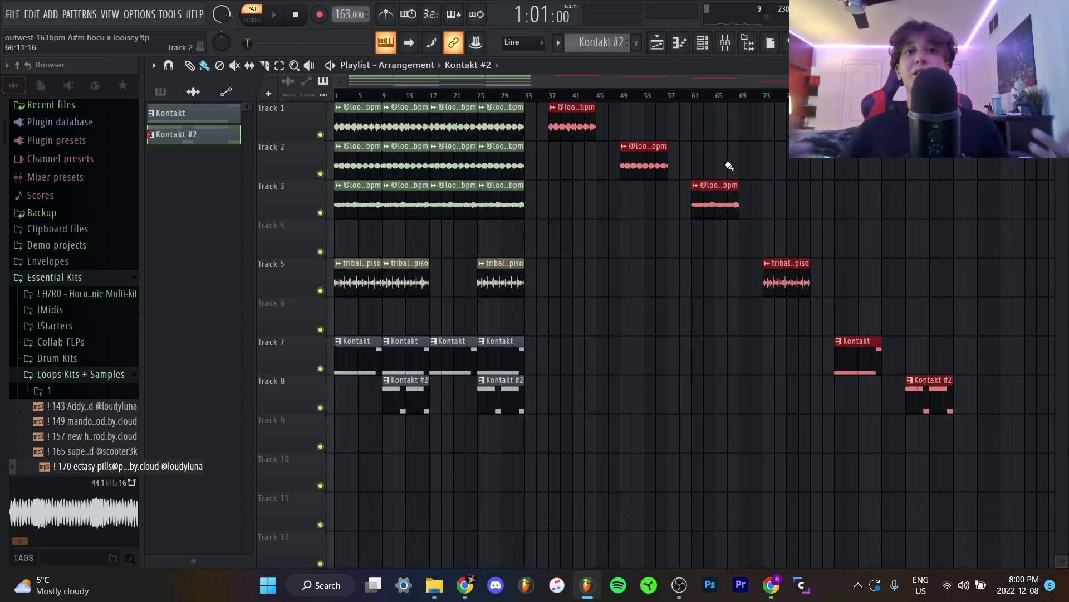
left_click_drag(584, 129, 643, 124)
left_click_drag(714, 189, 643, 189)
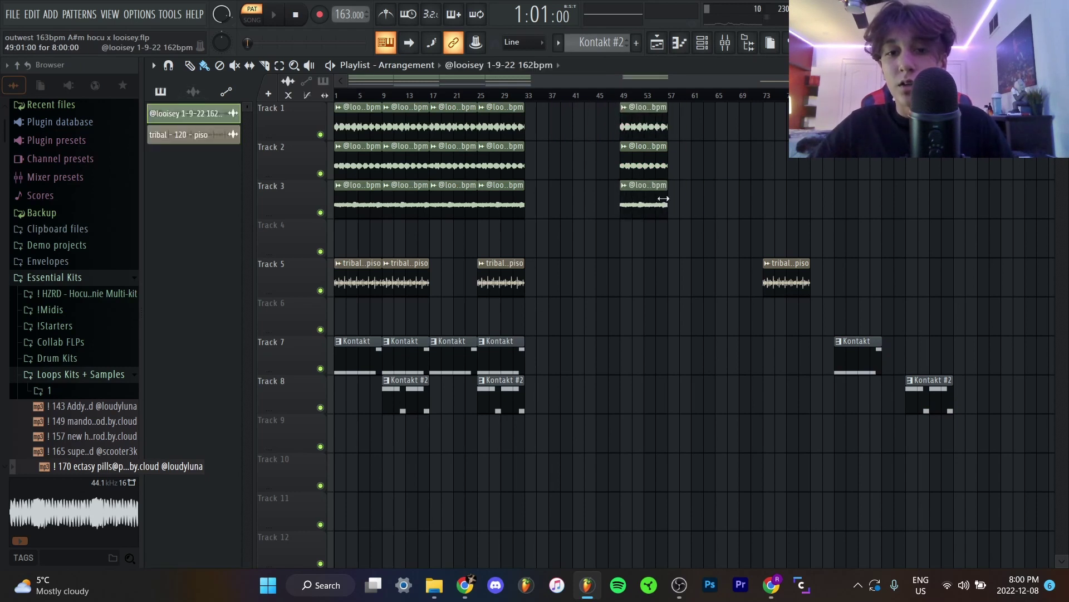
left_click_drag(939, 403, 653, 404)
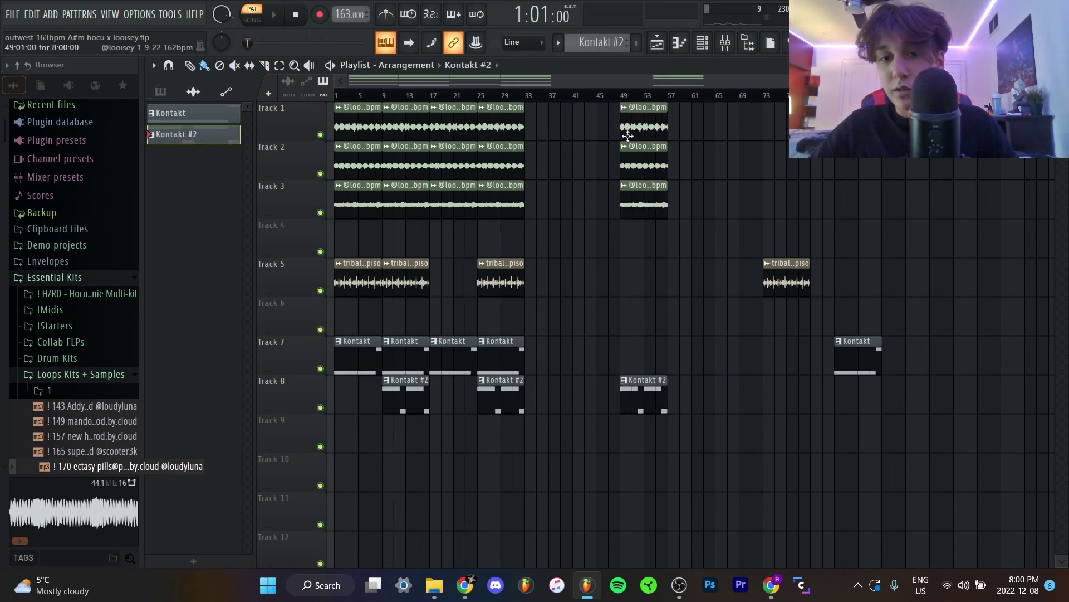
left_click(627, 96)
key("space")
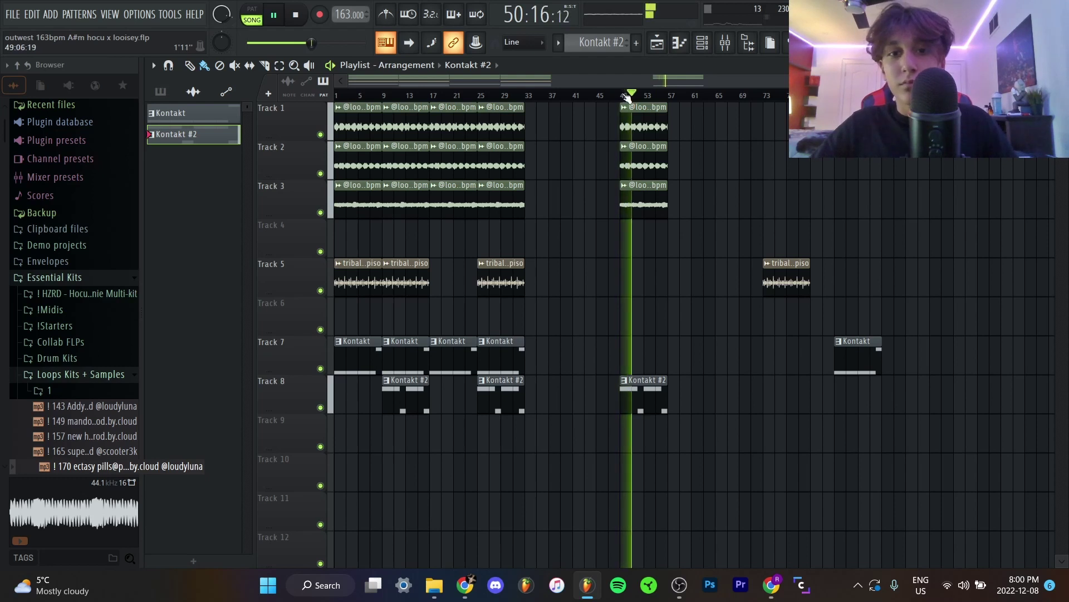
key("space")
left_click(726, 49)
left_click(657, 43)
key("space")
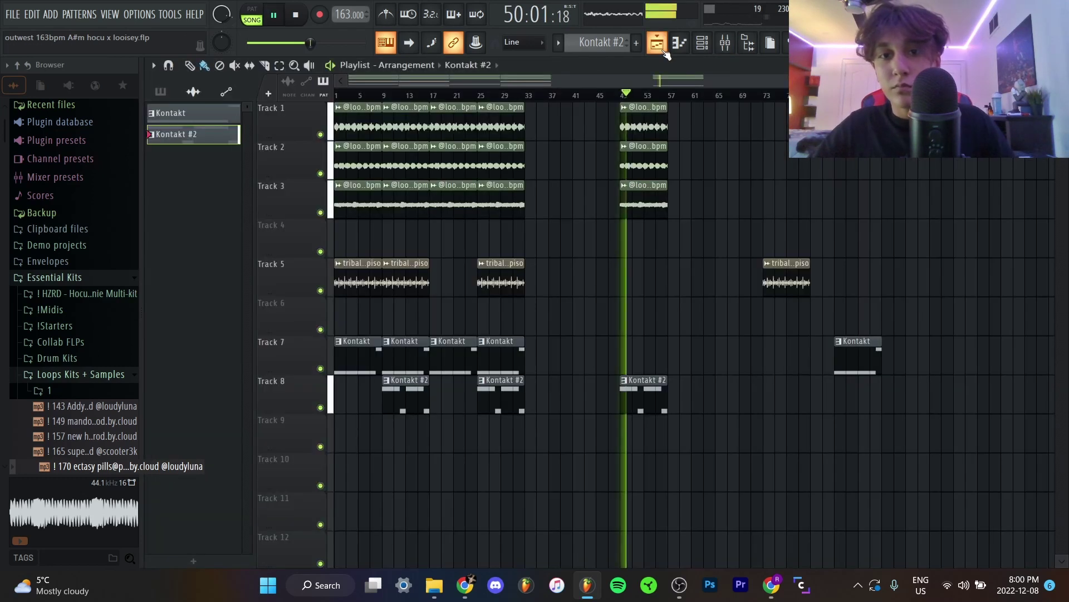
key("space")
Move the Kontakt #2 clip on track 8 away from the stacked loops to about bar 98
left_click_drag(647, 405, 935, 405)
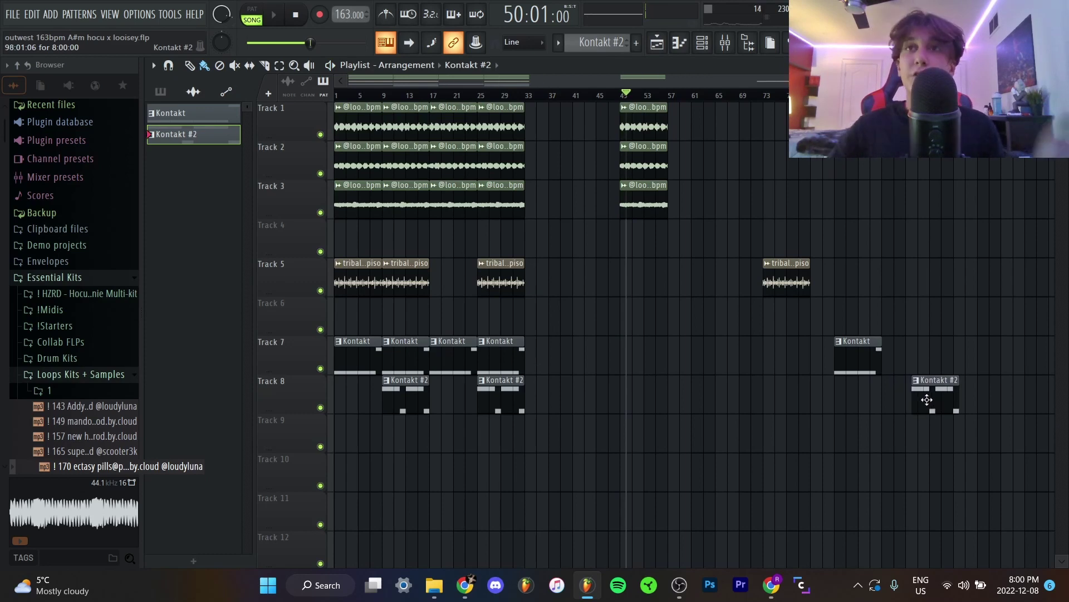